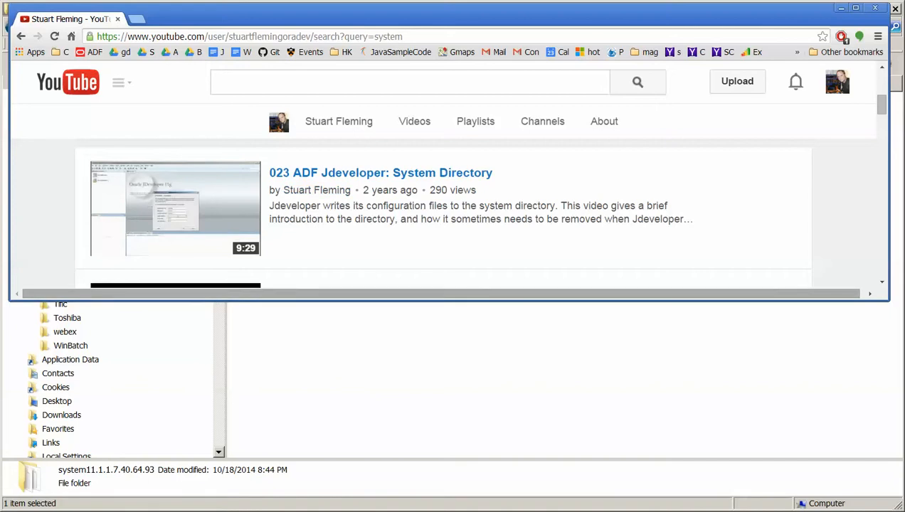
Switch to Windows Explorer and examine the full path of the JDeveloper folder, including its user name part
key("alt+Tab")
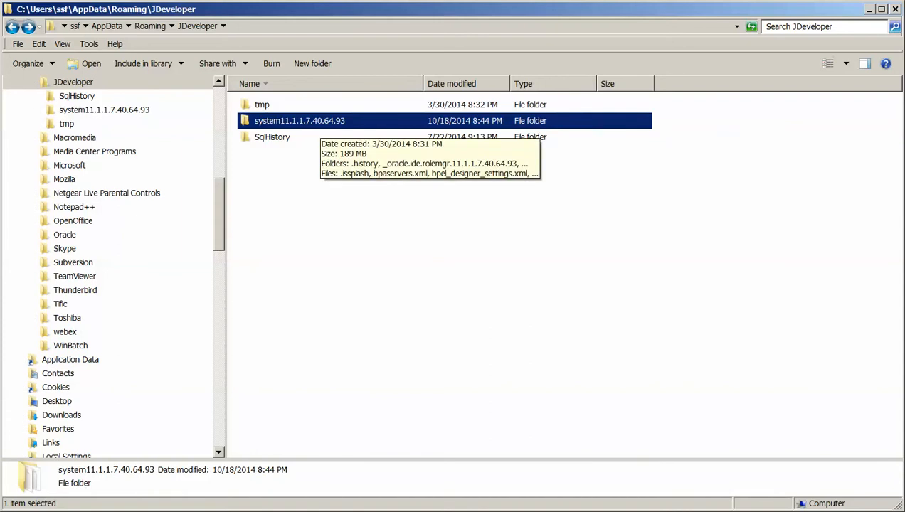
key("alt+d")
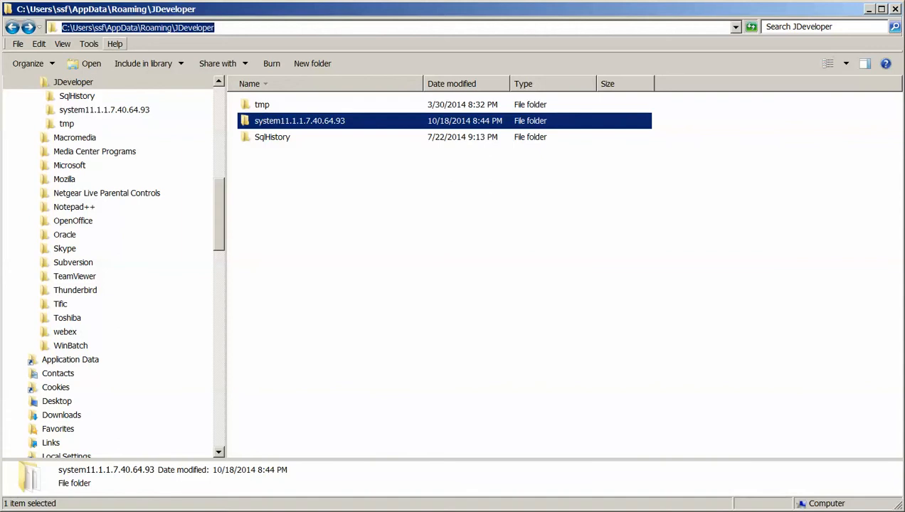
double_click(100, 27)
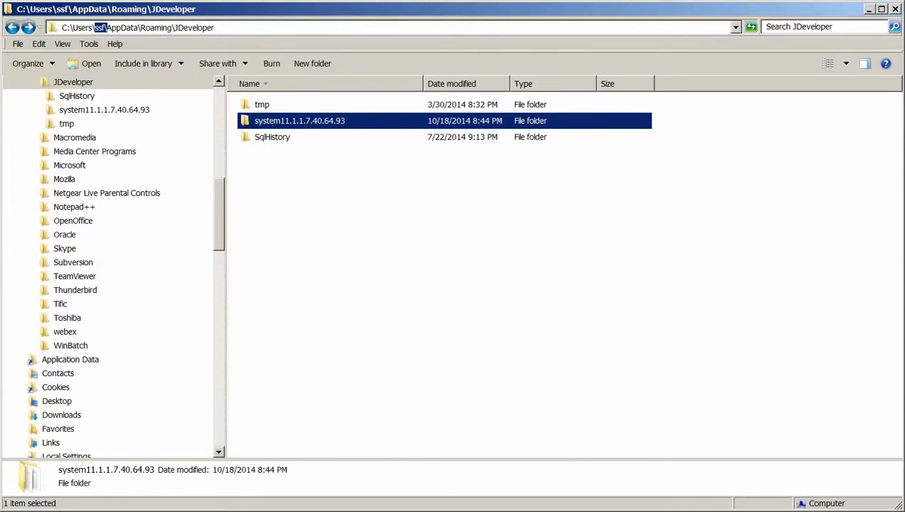
key("Escape")
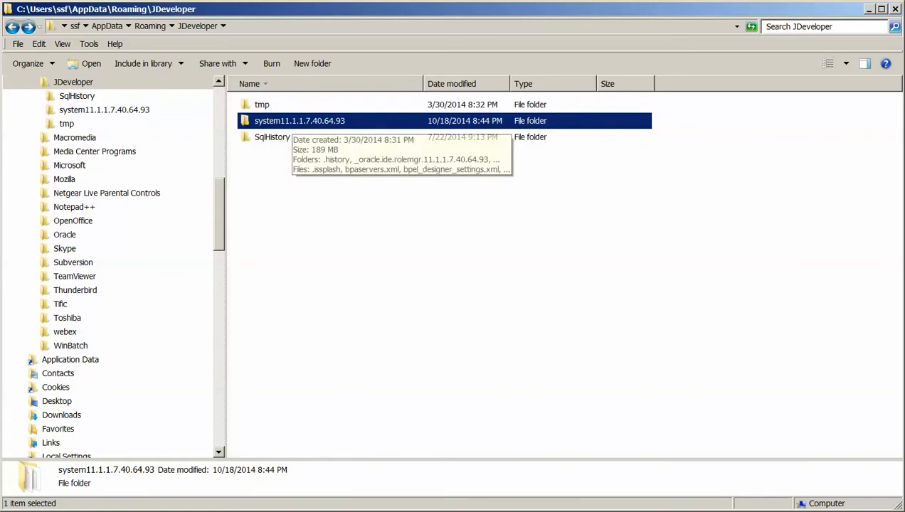
Look through the system11.1.1.7.40.64.93 folder and its DefaultDomain subfolder, and return to the JDeveloper folder
double_click(292, 121)
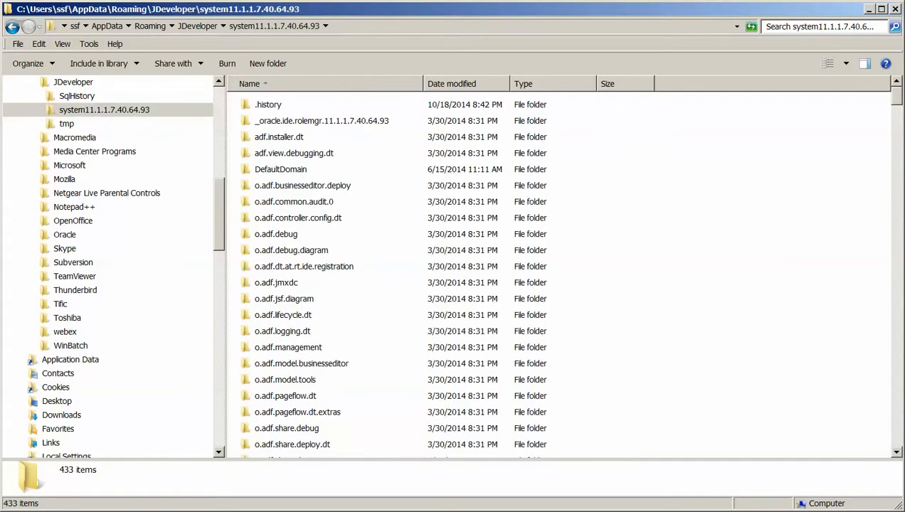
double_click(281, 169)
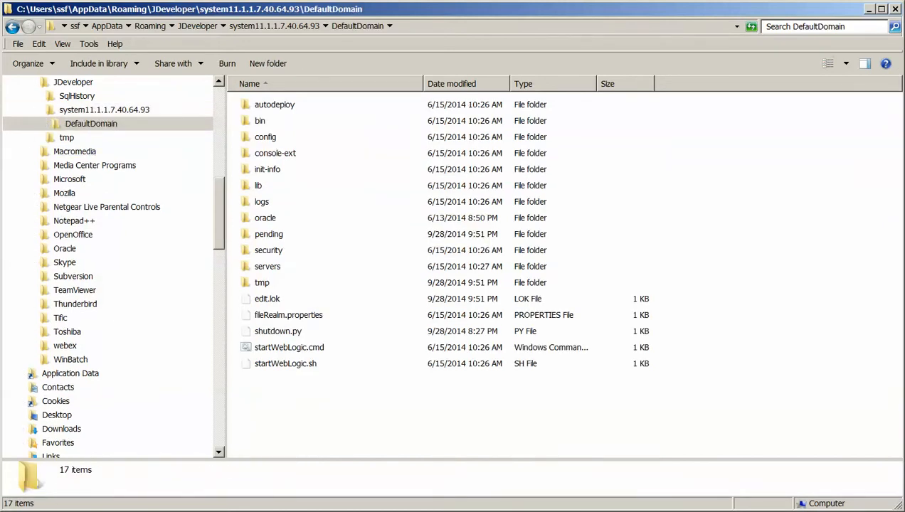
left_click(12, 26)
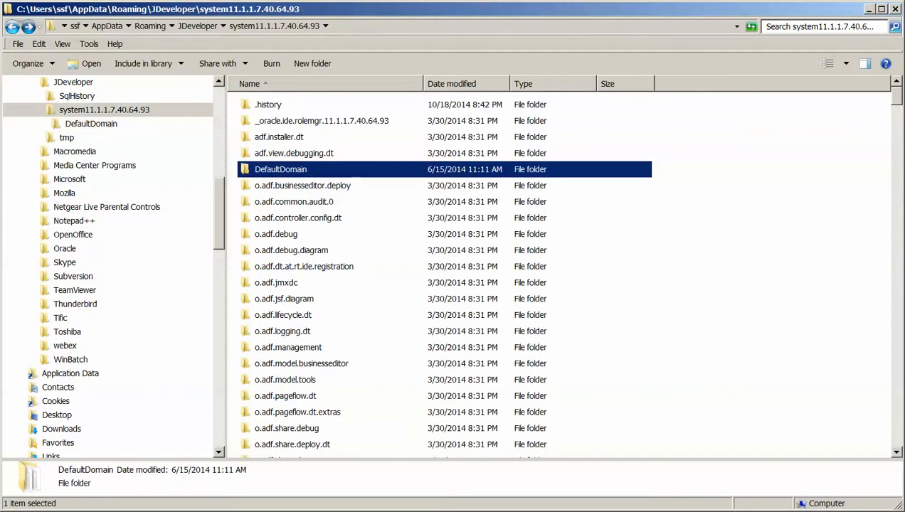
left_click(12, 26)
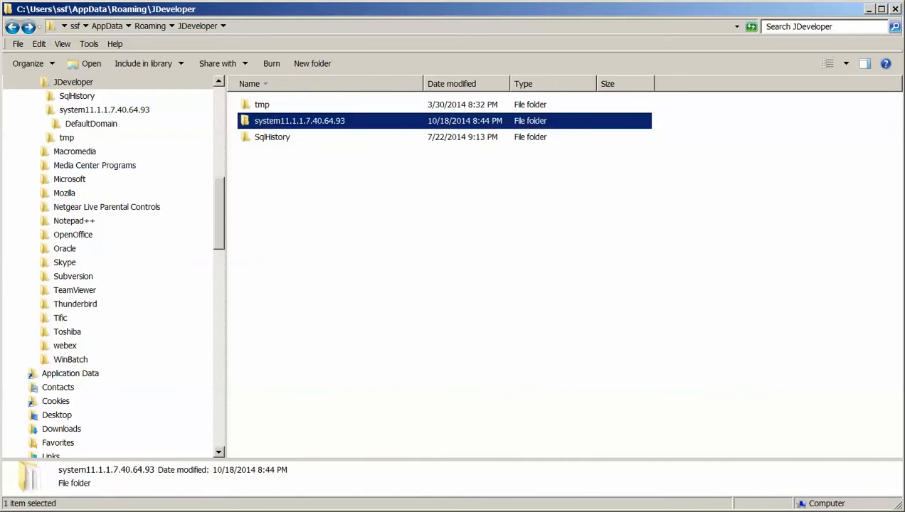
Create a folder named bak inside the JDeveloper folder and open it
right_click(285, 192)
mouse_move(307, 351)
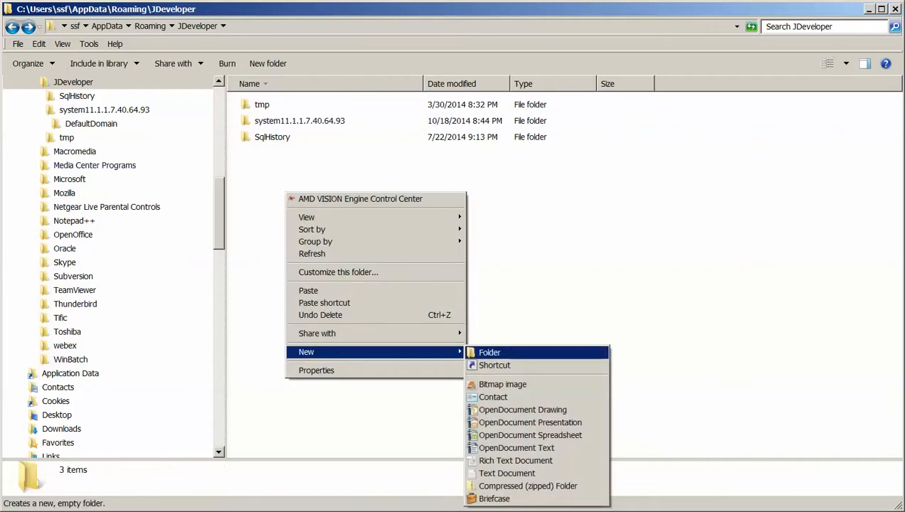
key("Return")
type("bak")
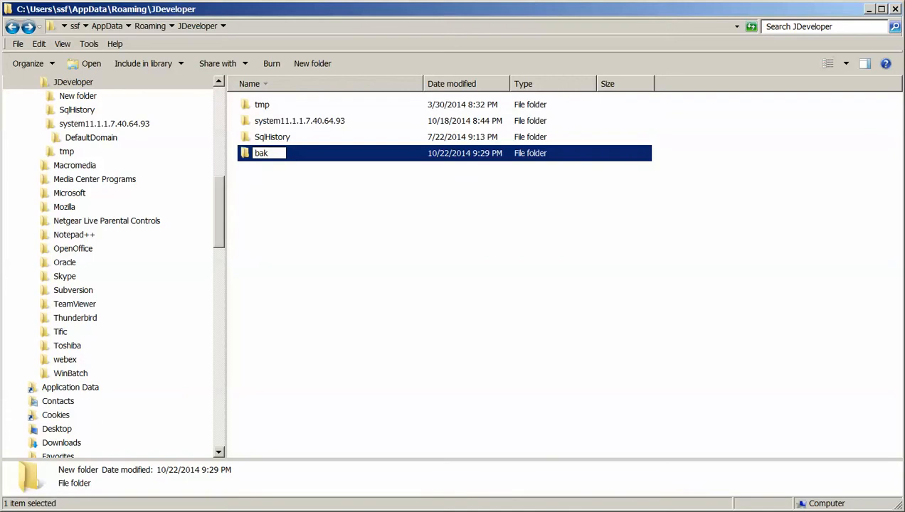
key("Return")
key("Return")
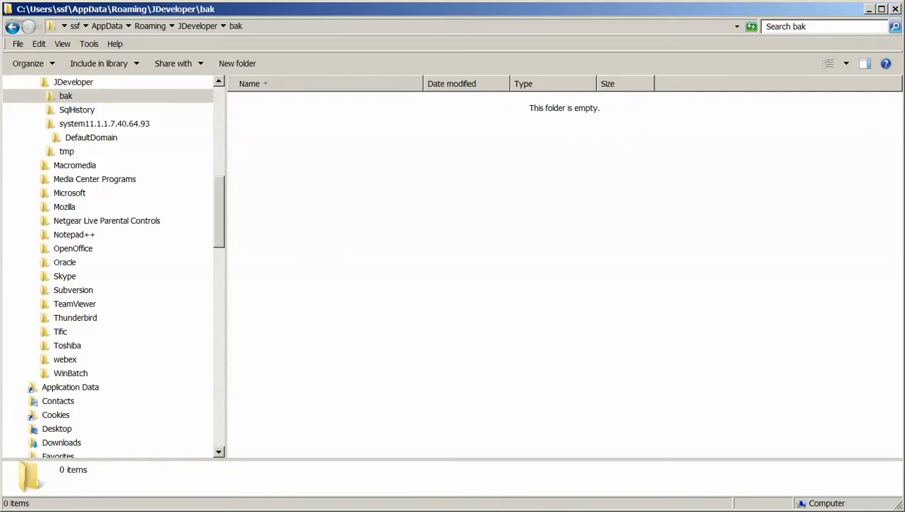
Try to copy the system11.1.1.7.40.64.93 folder into the bak folder, and permanently delete the partial copy
key("ctrl+v")
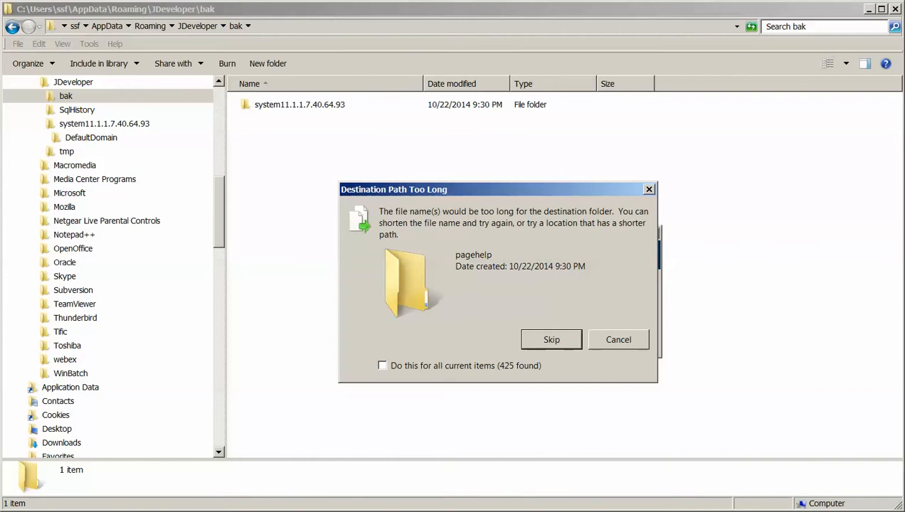
key("Return")
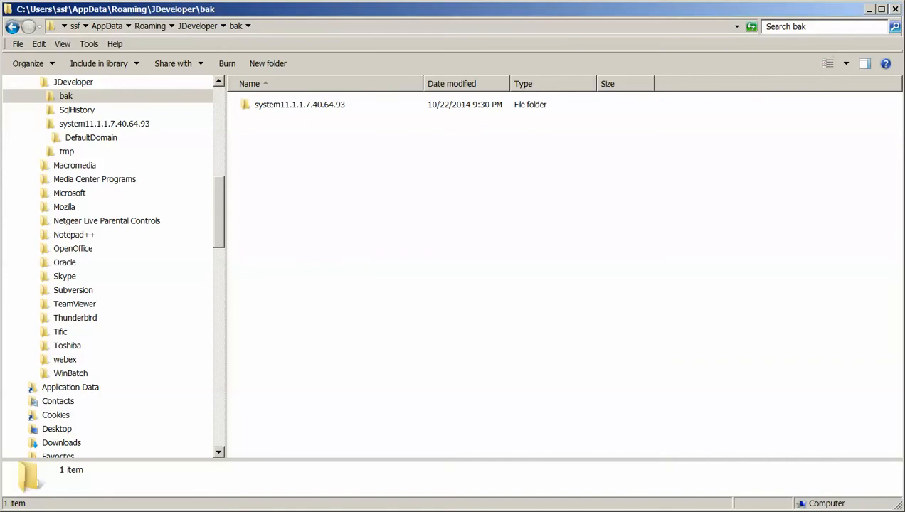
left_click(300, 105)
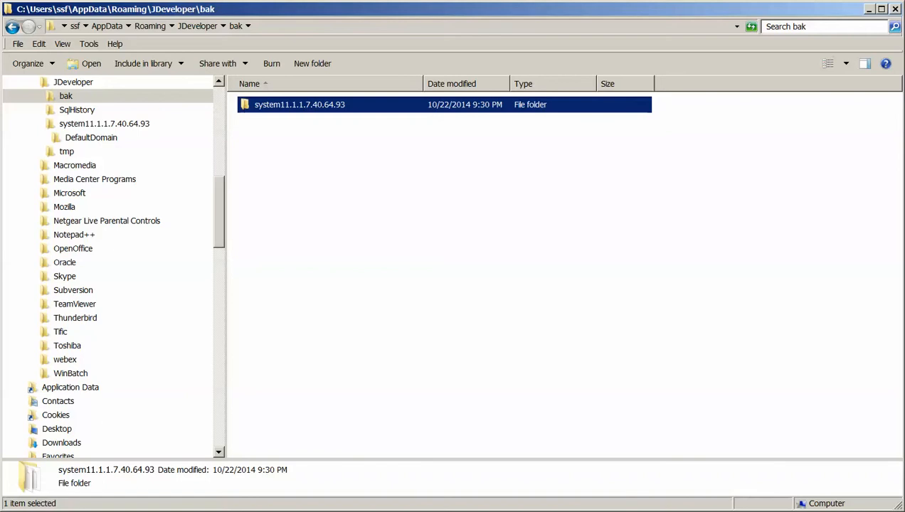
key("Delete")
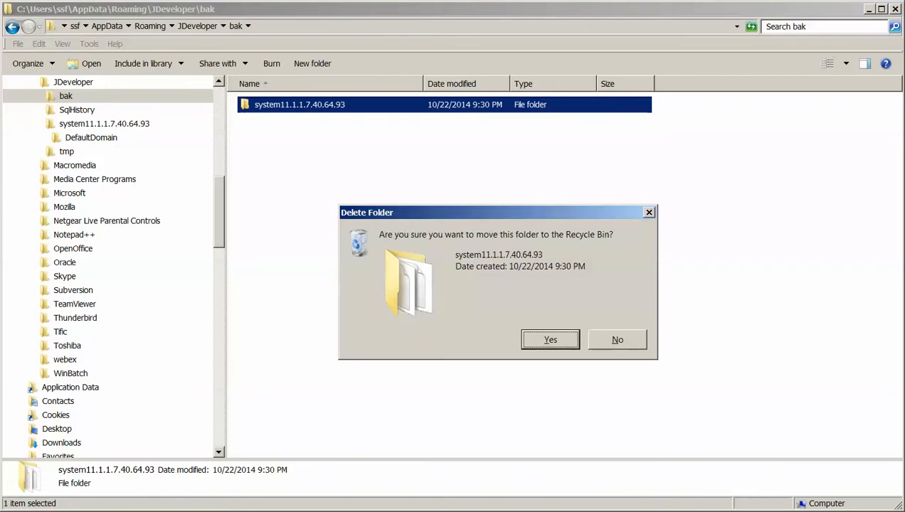
key("Return")
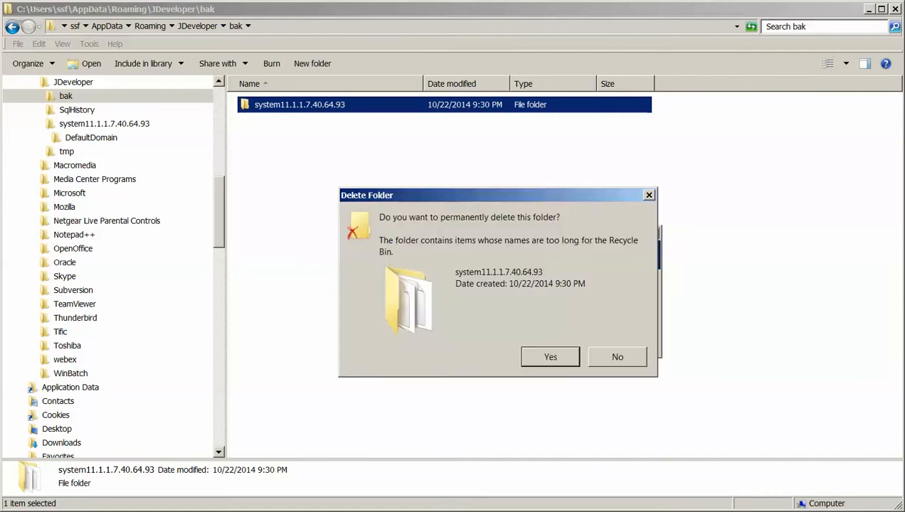
key("Return")
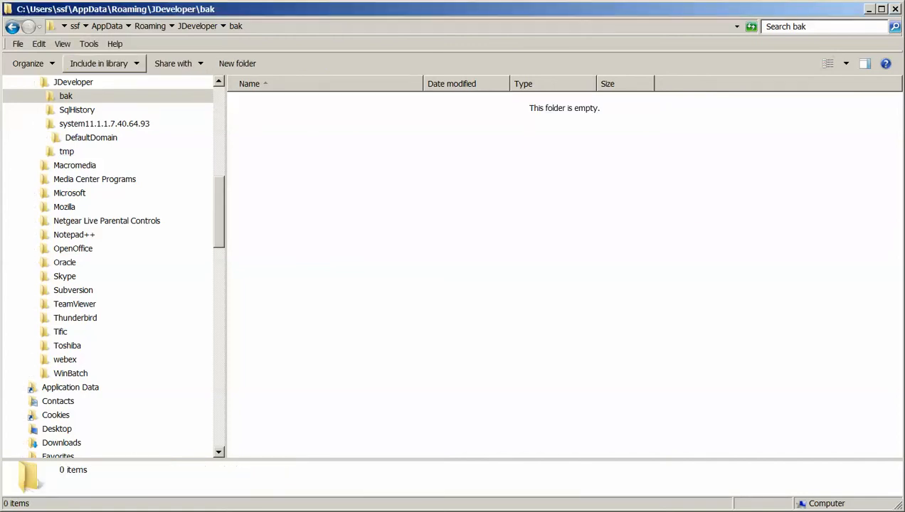
Open the original system11.1.1.7.40.64.93 folder in the JDeveloper folder and show its full path
left_click(198, 26)
left_click(300, 121)
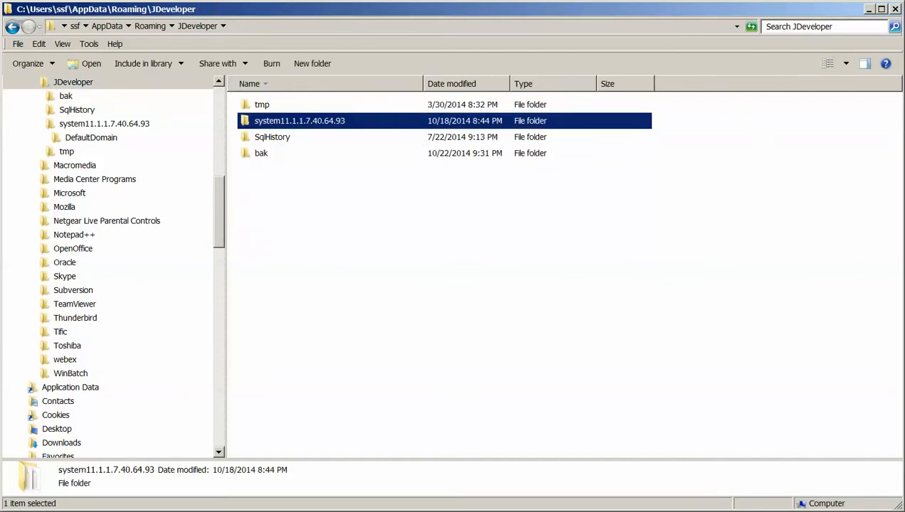
double_click(299, 121)
left_click(370, 27)
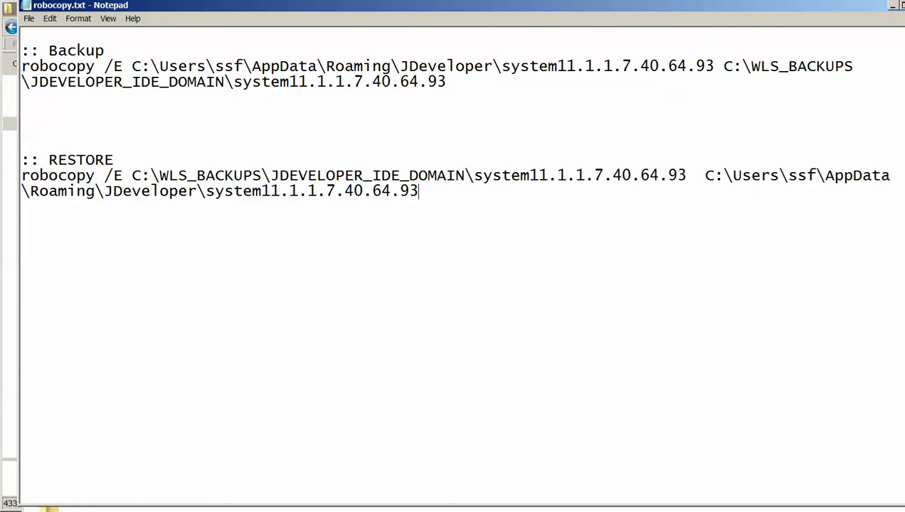
Review the /E option and both paths of the robocopy backup command in robocopy.txt, and copy the whole command
left_click_drag(105, 66, 122, 67)
left_click_drag(131, 66, 446, 81)
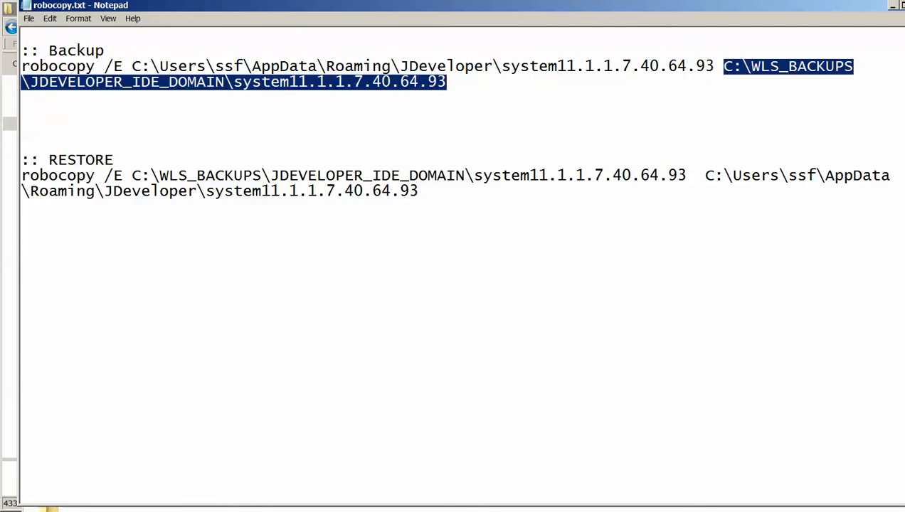
left_click(23, 128)
left_click_drag(447, 83, 21, 66)
key("ctrl+c")
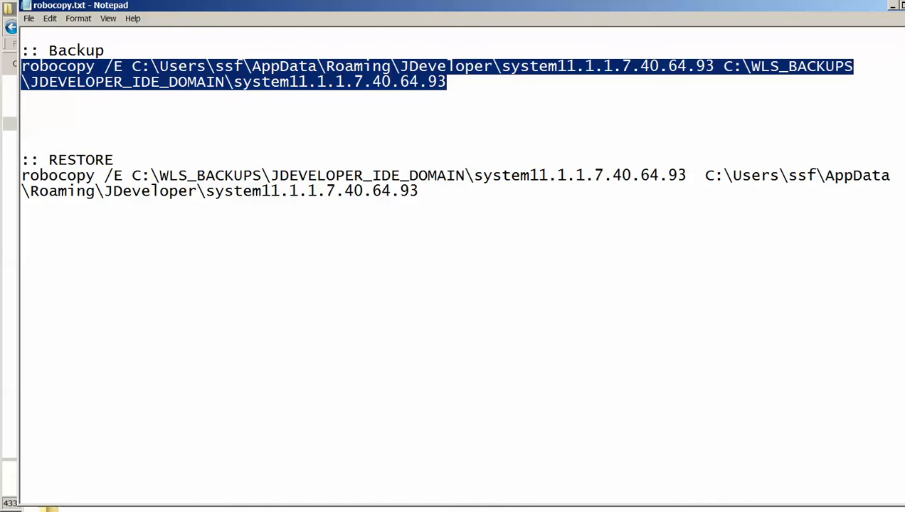
Open a Command Prompt and run the copied robocopy command to back up system11.1.1.7.40.64.93 to C:\WLS_BACKUPS\JDEVELOPER_IDE_DOMAIN
key("super")
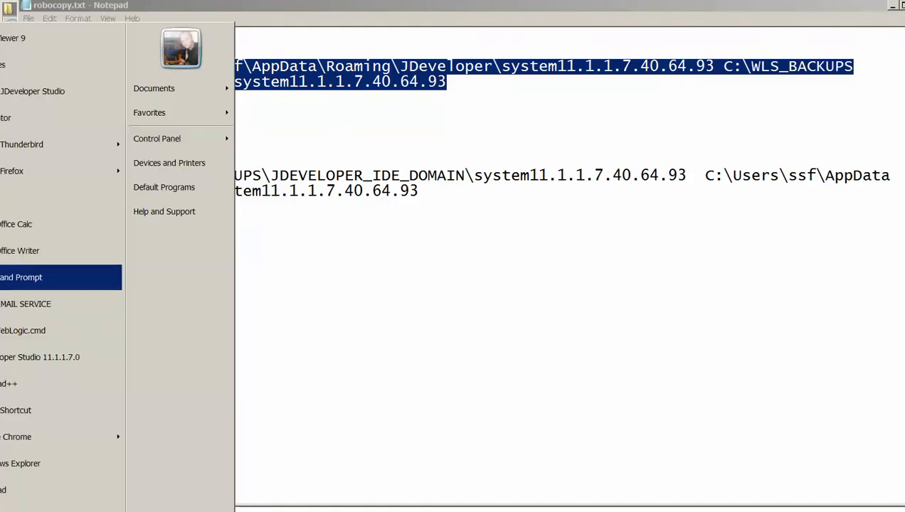
left_click(43, 277)
right_click(284, 235)
key("Return")
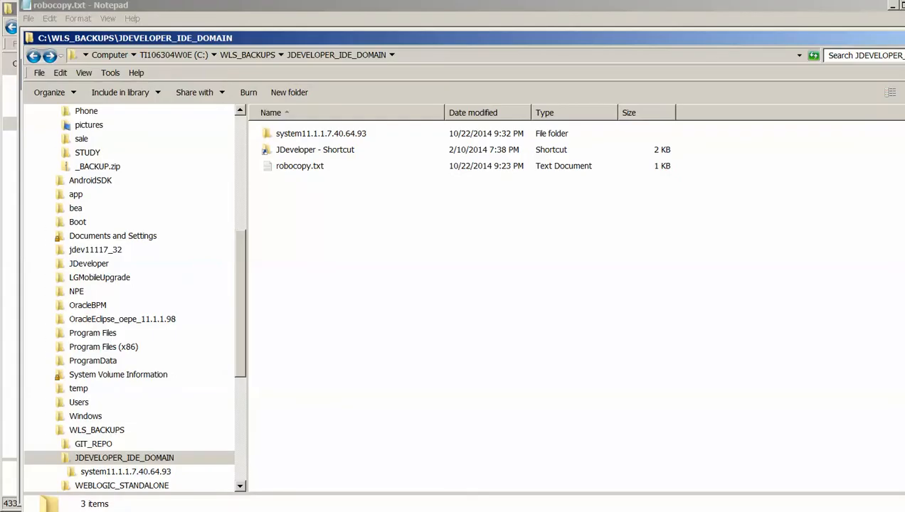
Open the backup's system11.1.1.7.40.64.93 folder in Windows Explorer and compare its contents with the robocopy progress in the Command Prompt
double_click(321, 134)
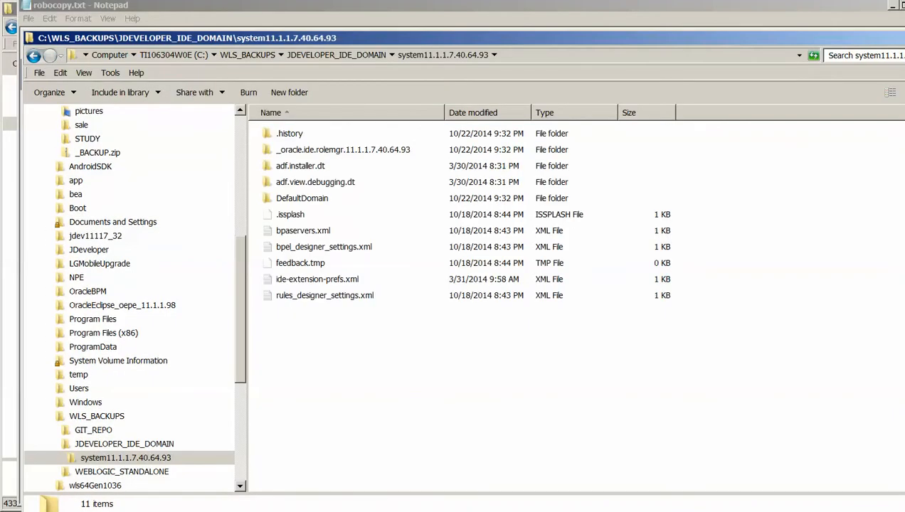
left_click(318, 279)
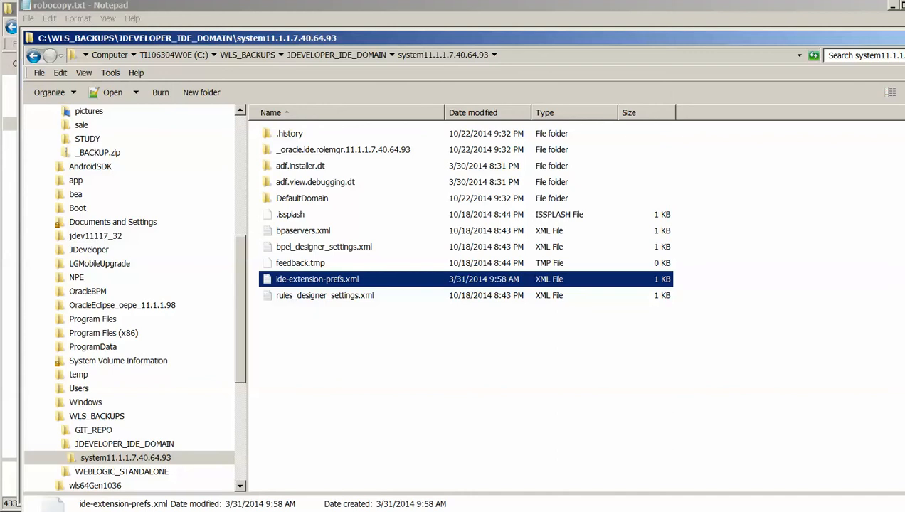
key("alt+Tab")
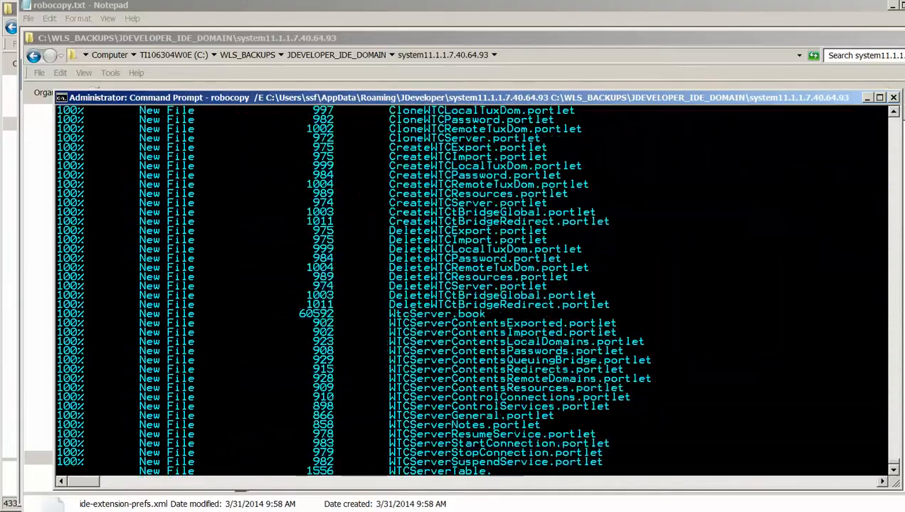
key("alt+Tab")
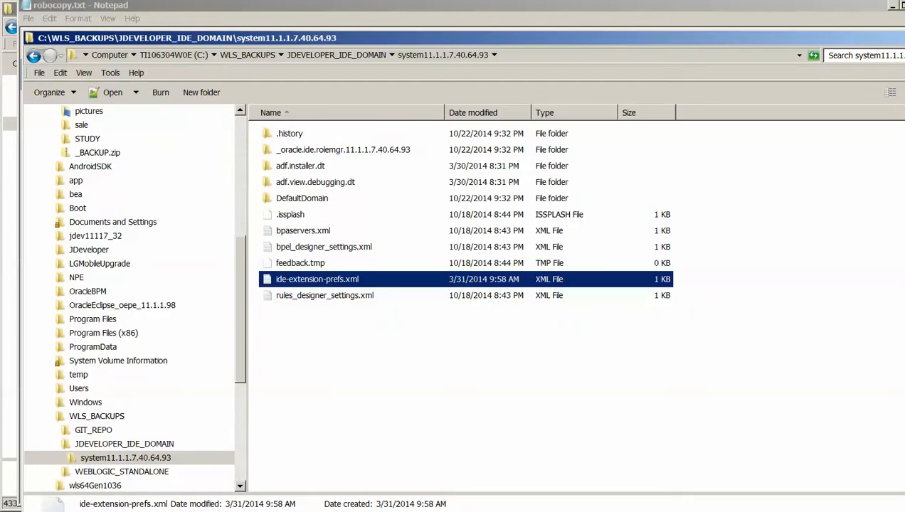
left_click(470, 369)
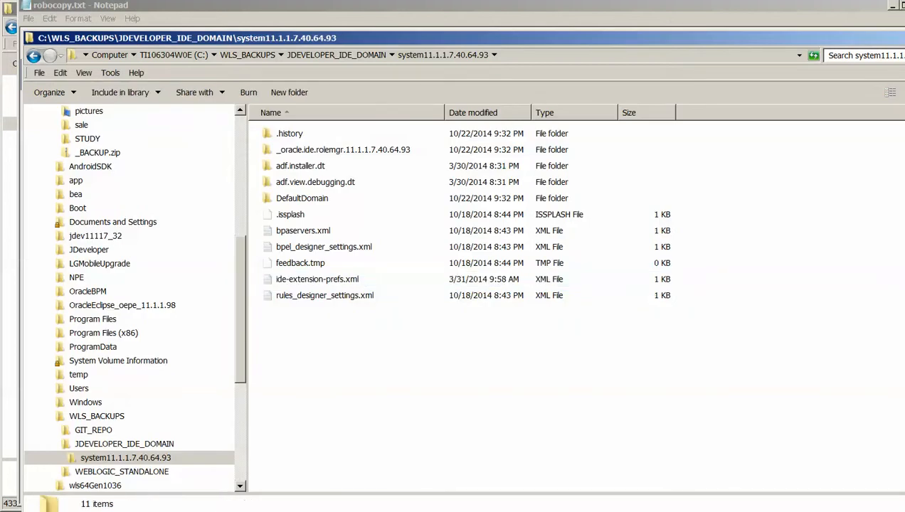
Check the size of the backup's system11.1.1.7.40.64.93 folder in its properties twice while the copy runs
right_click(146, 455)
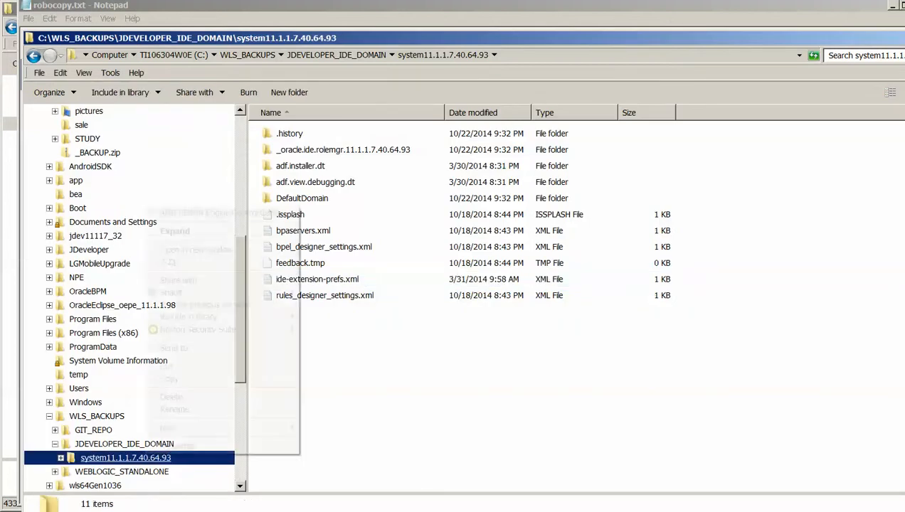
left_click(178, 446)
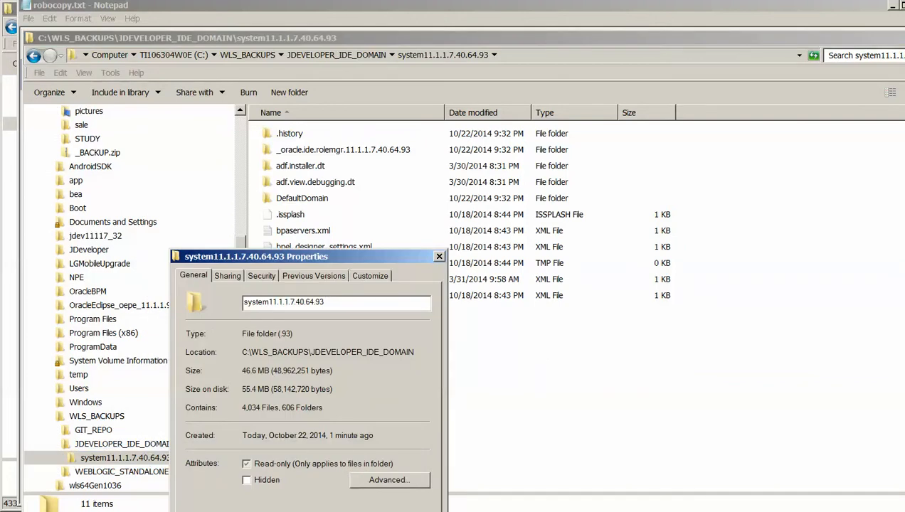
key("Escape")
right_click(157, 457)
left_click(185, 445)
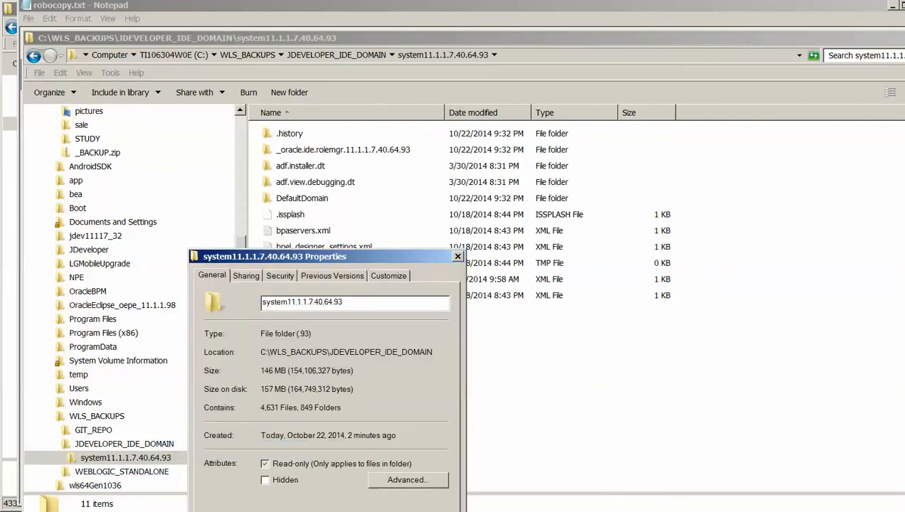
key("Escape")
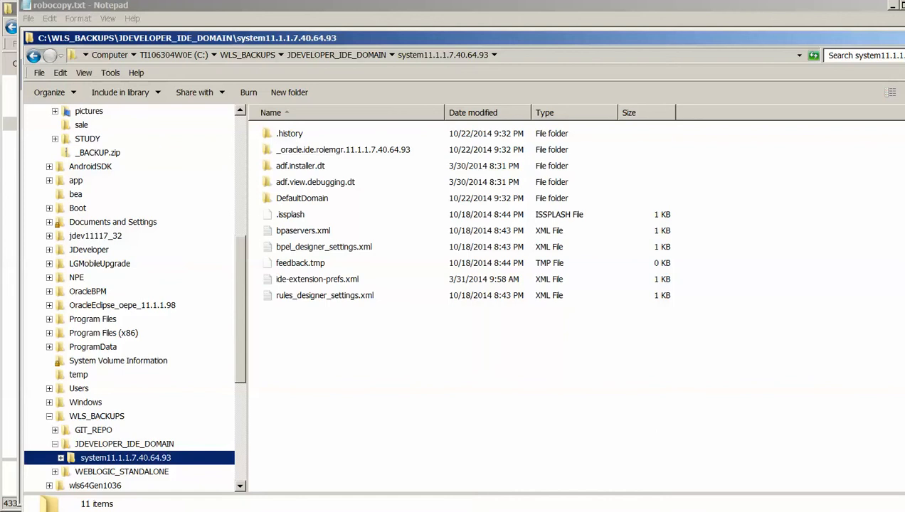
Check the backup folder's listing and the robocopy output again, and switch to robocopy.txt in Notepad
left_click(469, 388)
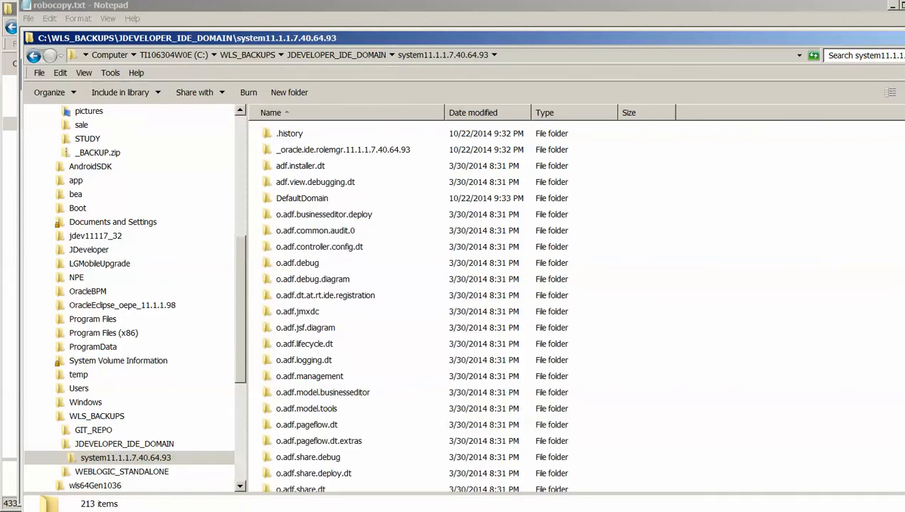
key("alt+Tab")
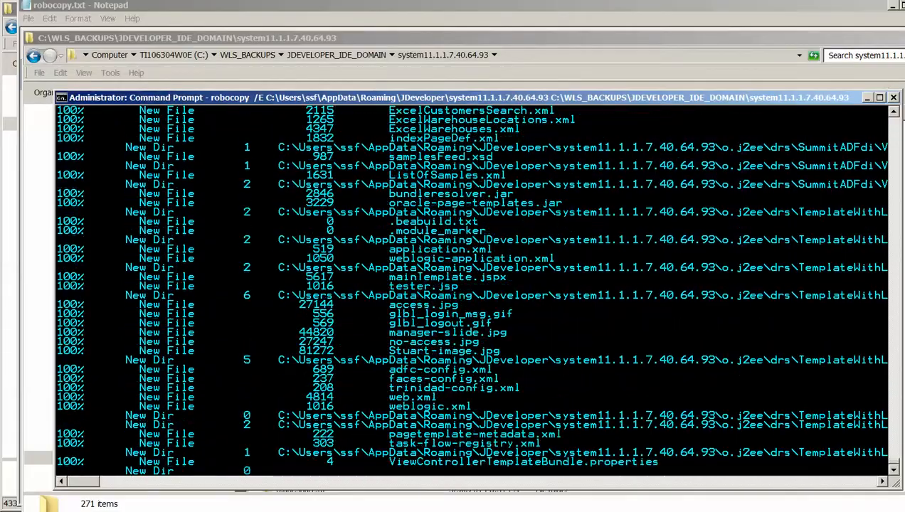
key("alt+Tab")
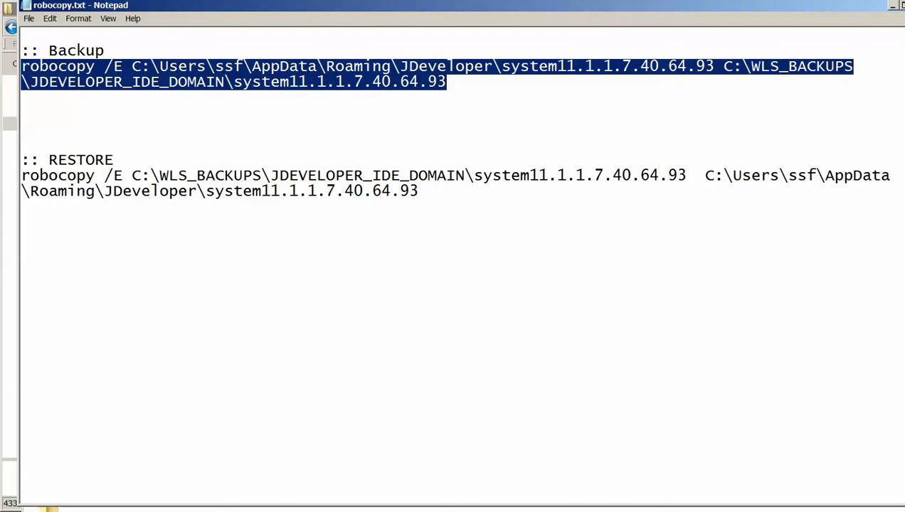
Switch to Windows Explorer and try to delete the system11.1.1.7.40.64.93 folder from AppData\Roaming\JDeveloper
key("alt+Tab")
key("alt+Tab")
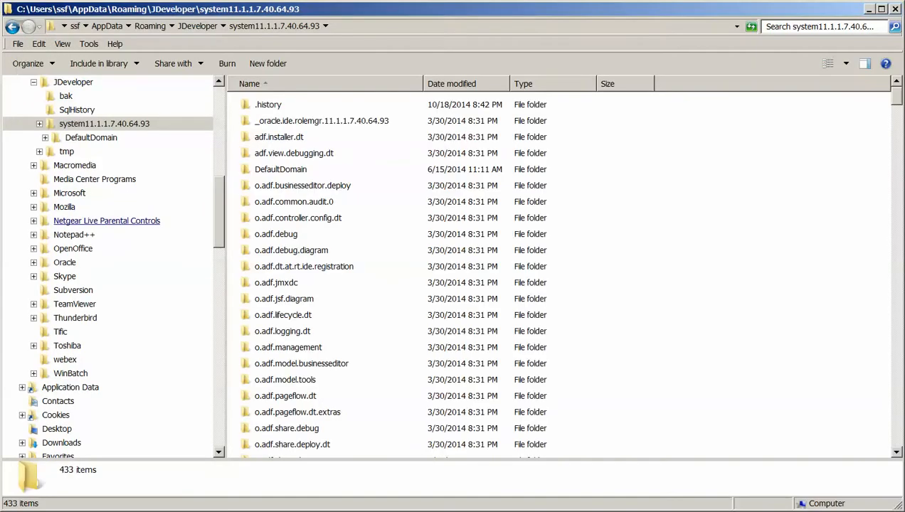
left_click(72, 82)
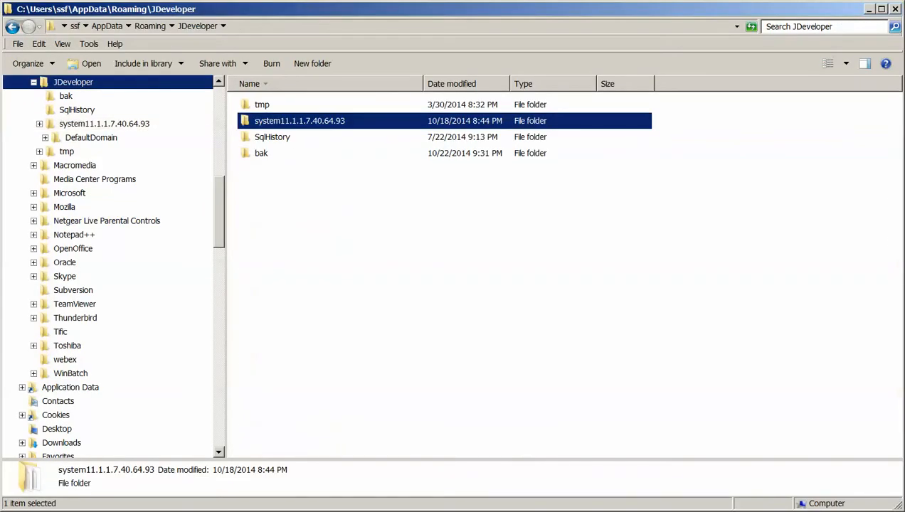
right_click(316, 124)
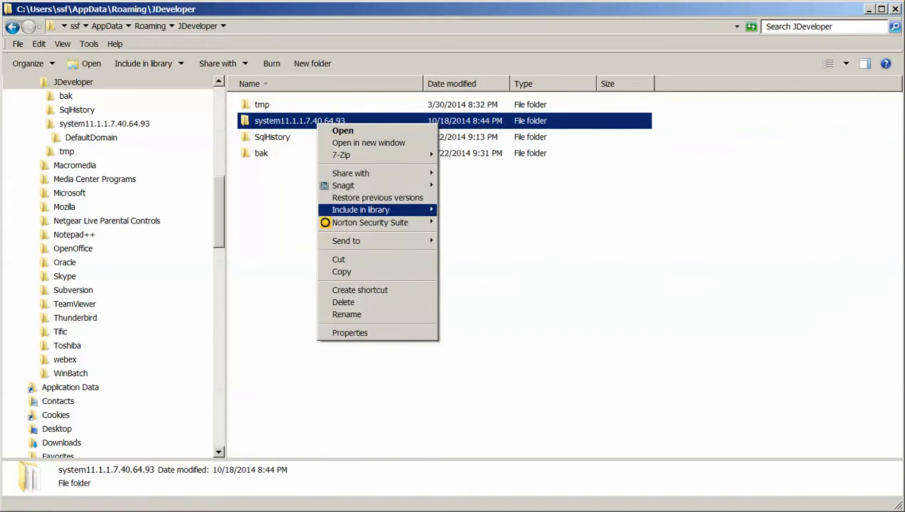
left_click(355, 301)
key("Return")
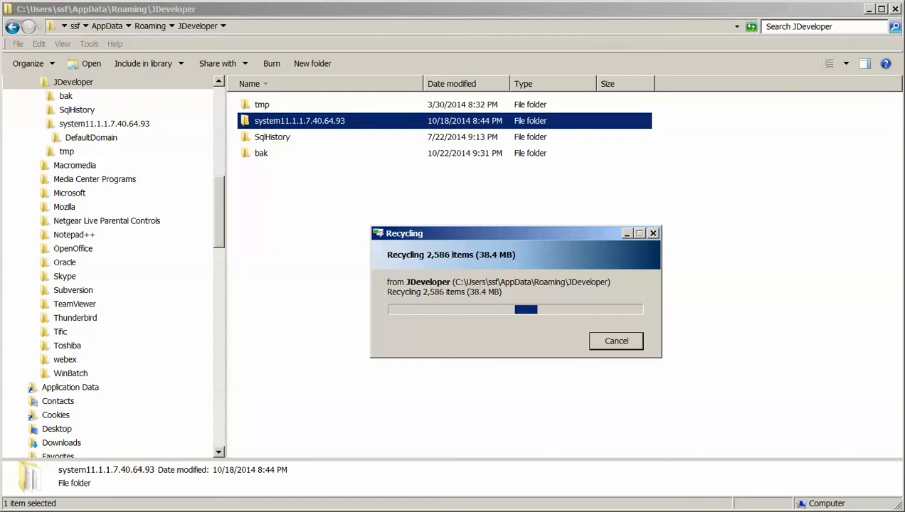
Highlight the RESTORE robocopy command in robocopy.txt and switch back to Windows Explorer
key("alt+Tab")
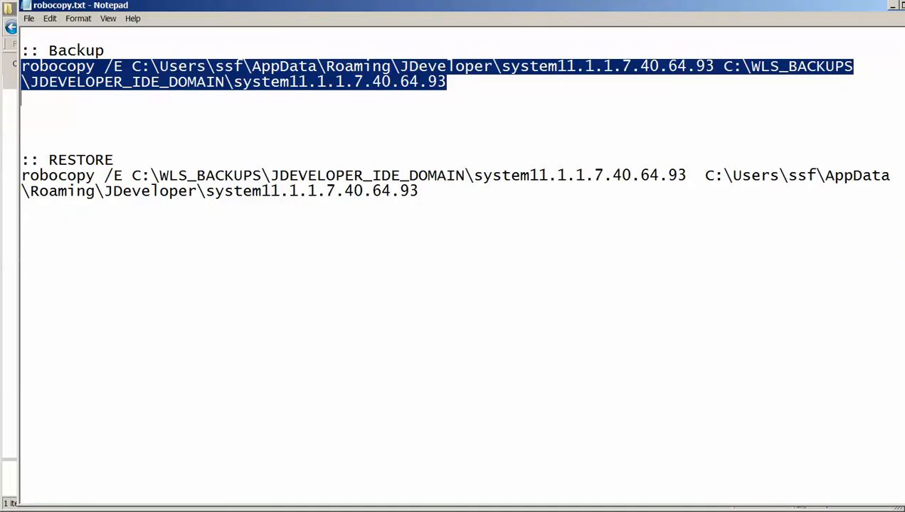
left_click_drag(420, 192, 22, 175)
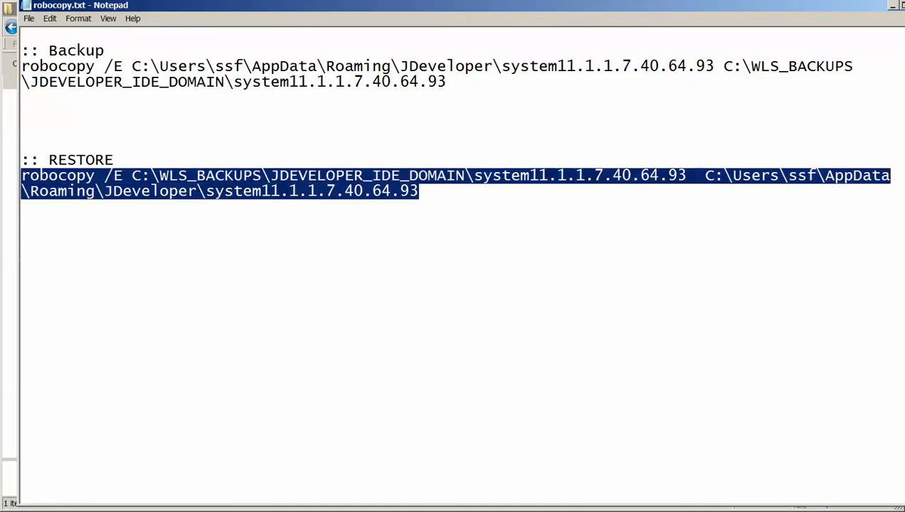
key("alt+Tab")
key("Return")
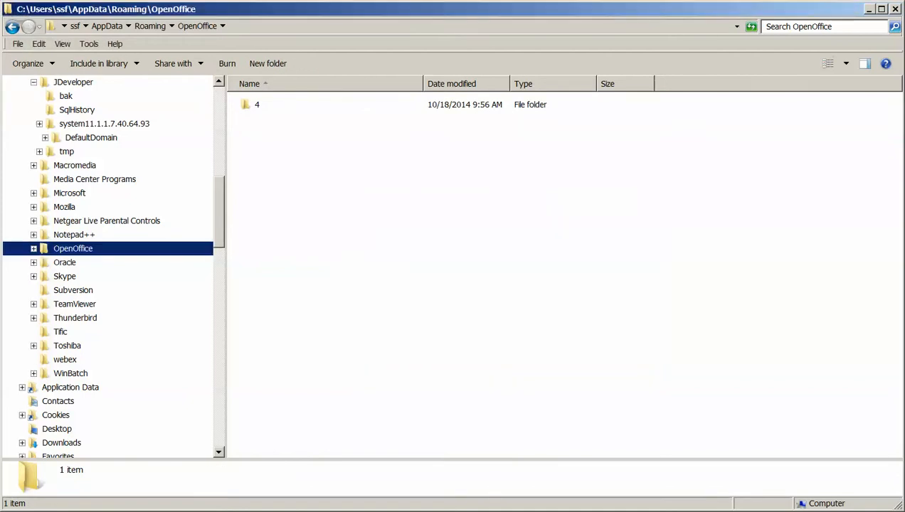
Return to the AppData\Roaming\JDeveloper folder and permanently delete its system11.1.1.7.40.64.93 folder
left_click(12, 26)
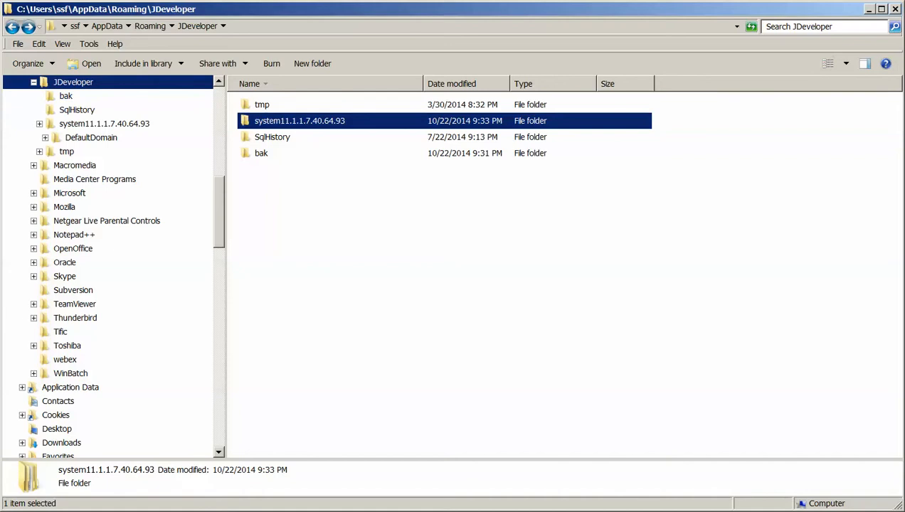
right_click(295, 121)
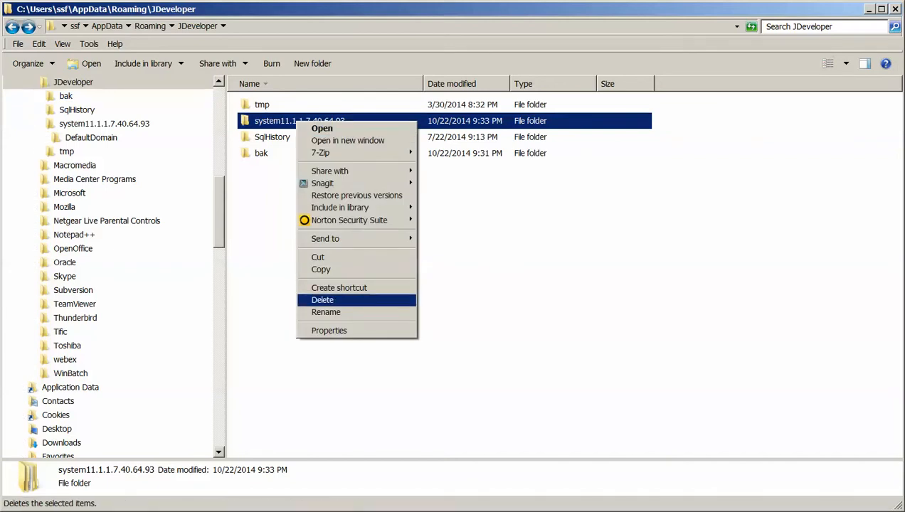
left_click(322, 300)
left_click(549, 339)
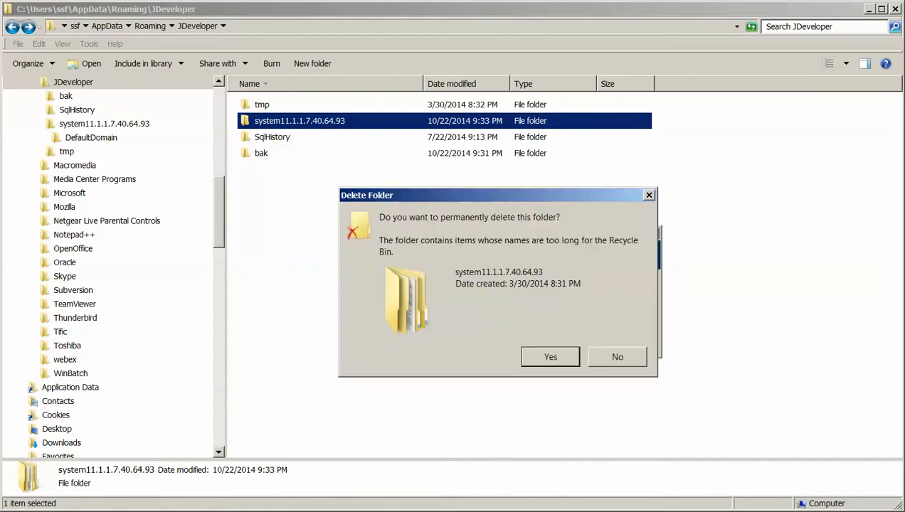
left_click(547, 356)
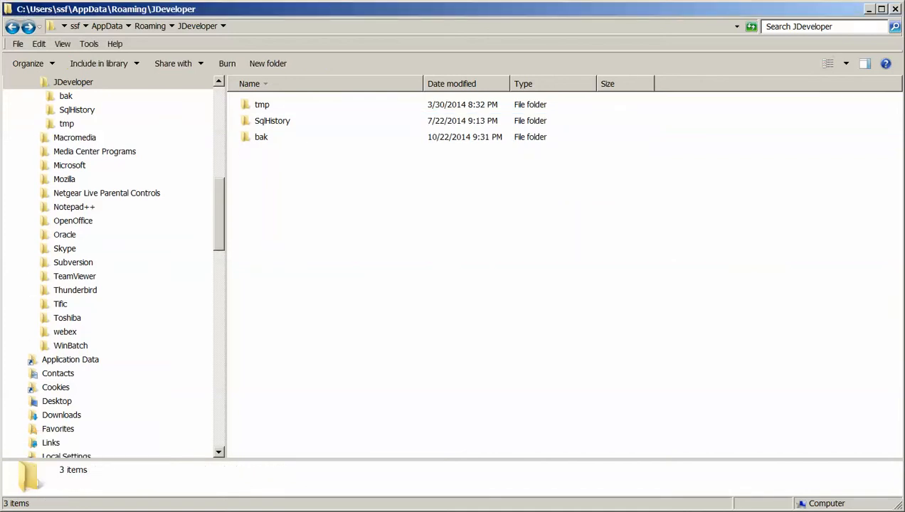
Move the remaining tmp, SqlHistory and bak folders in the JDeveloper folder to the Recycle Bin
key("ctrl+a")
key("Delete")
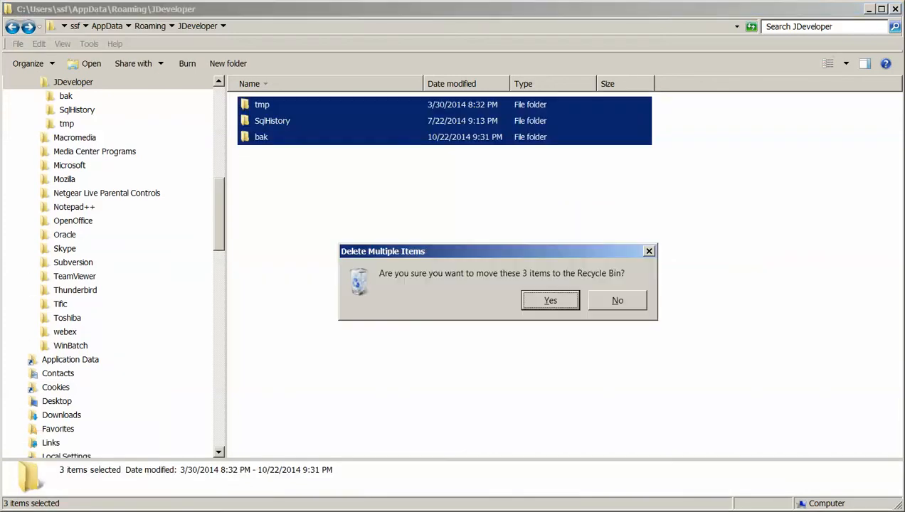
key("Return")
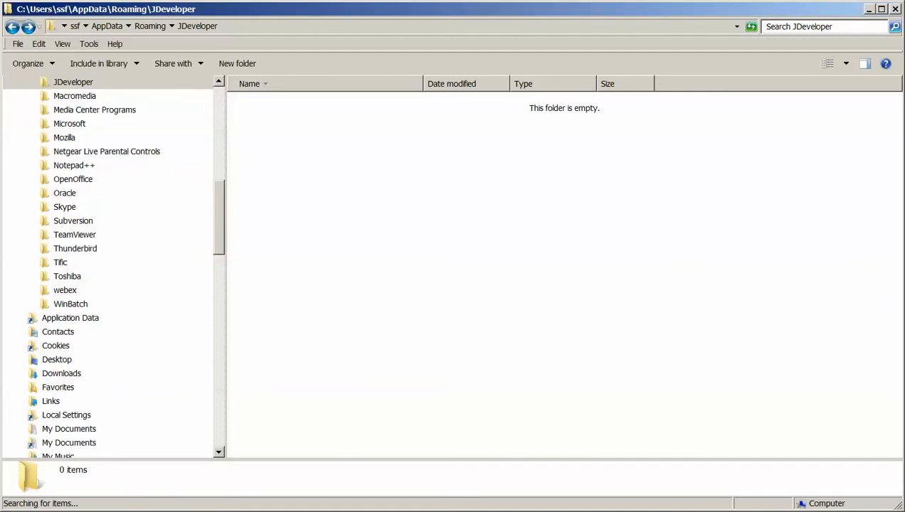
Check the backup folder, and in robocopy.txt replace the RESTORE command's destination path with a copy of the Backup command's source path
key("alt+Tab")
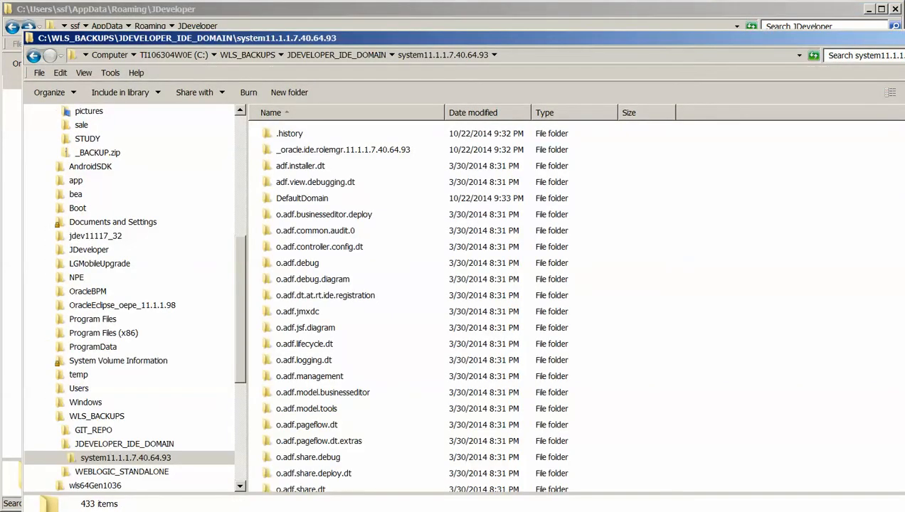
left_click(318, 441)
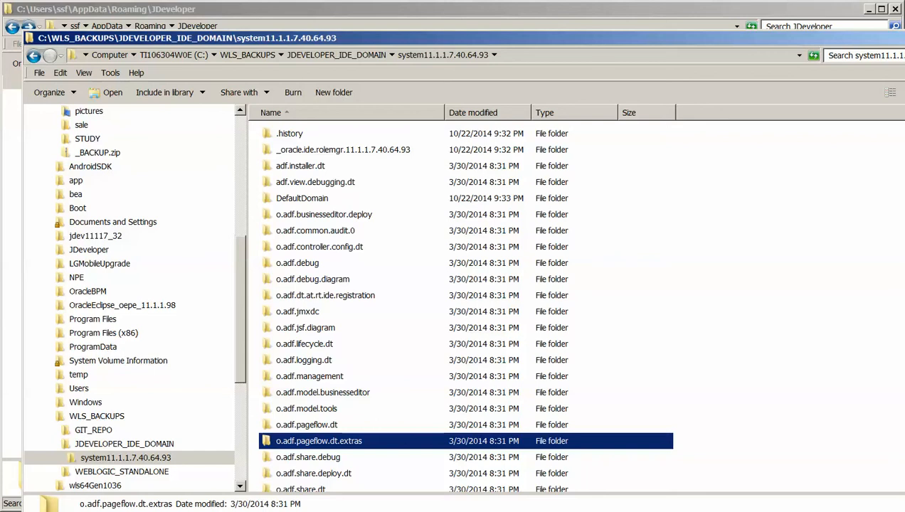
key("alt+Tab")
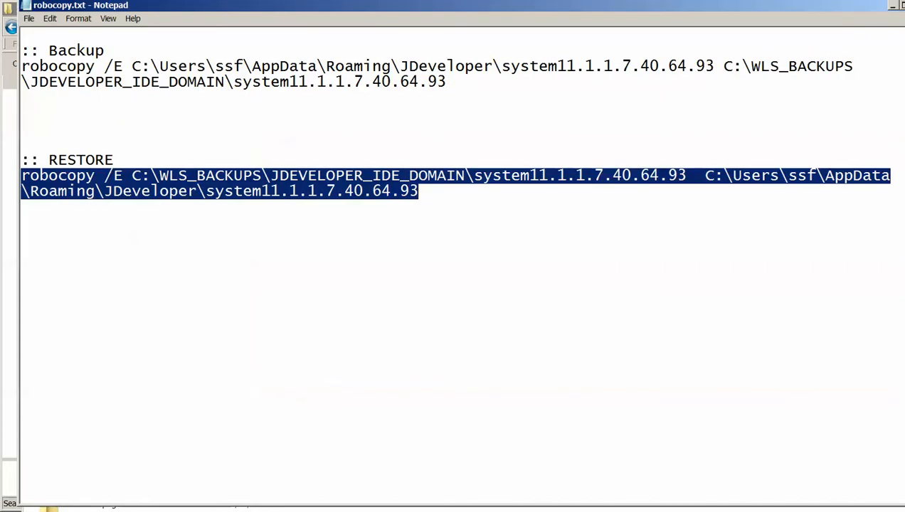
left_click(409, 192)
left_click_drag(714, 65, 132, 66)
key("ctrl+c")
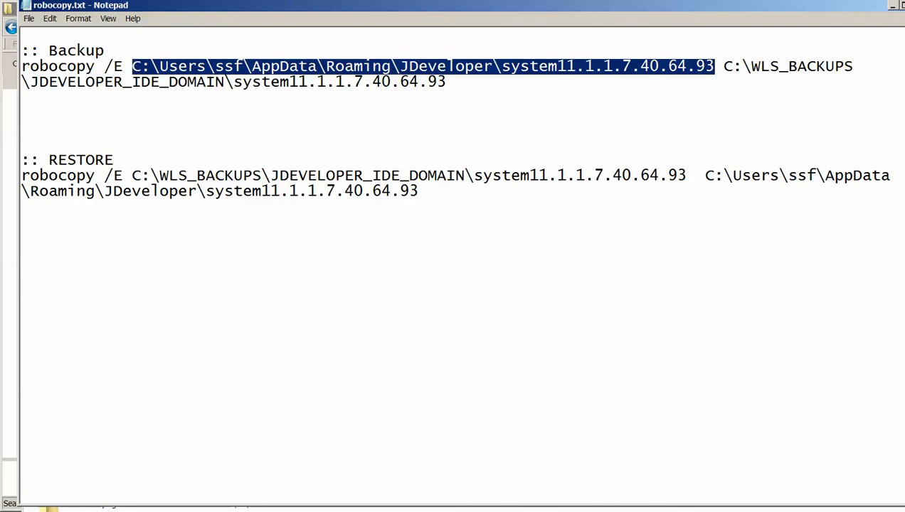
left_click(713, 176)
left_click_drag(706, 175, 418, 192)
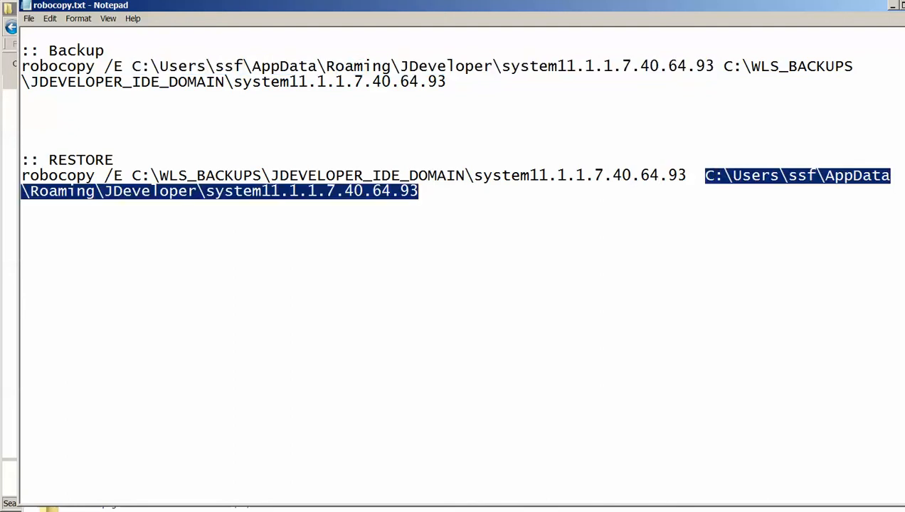
key("ctrl+v")
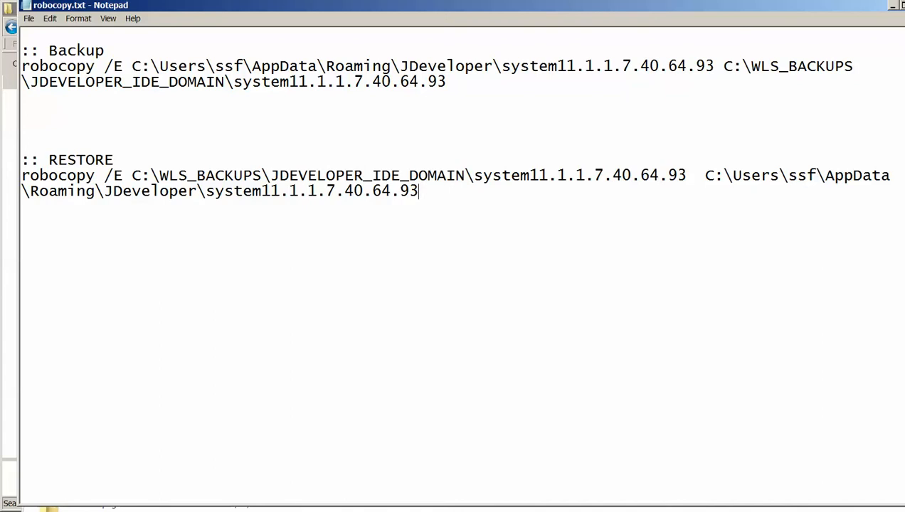
Replace the RESTORE command's source path with a copy of the Backup command's destination path, C:\WLS_BACKUPS\JDEVELOPER_IDE_DOMAIN\system11.1.1.7.40.64.93
left_click_drag(723, 66, 446, 82)
key("ctrl+c")
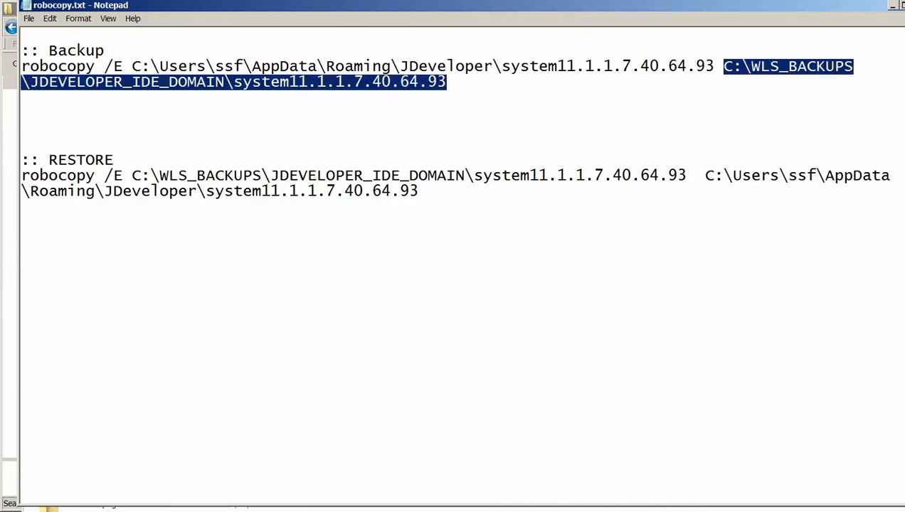
left_click_drag(132, 176, 686, 176)
key("ctrl+v")
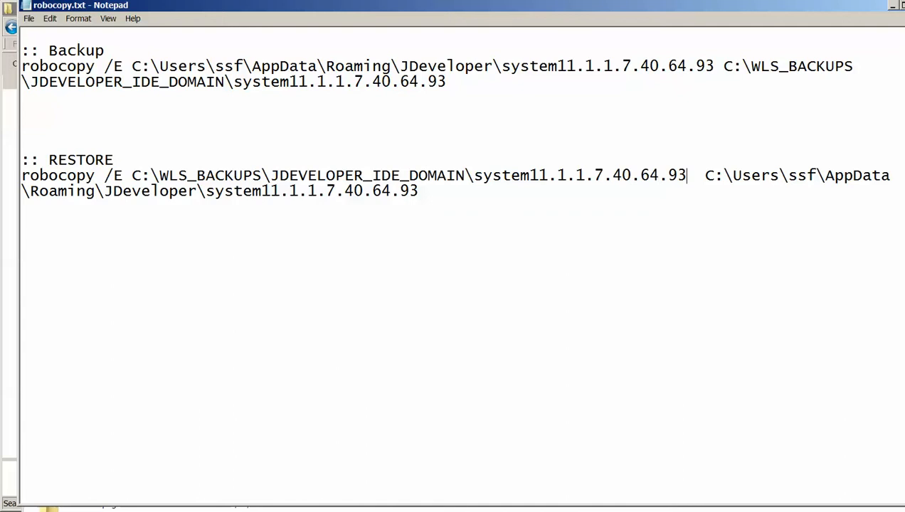
Copy the full RESTORE robocopy command and run it in the Command Prompt, below a stretch of blank prompt lines
left_click_drag(418, 191, 21, 176)
key("ctrl+c")
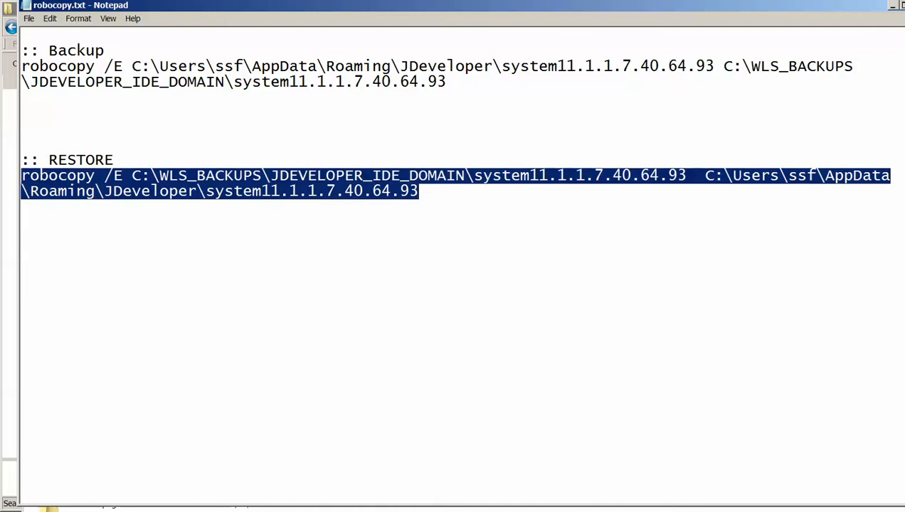
key("alt+Tab")
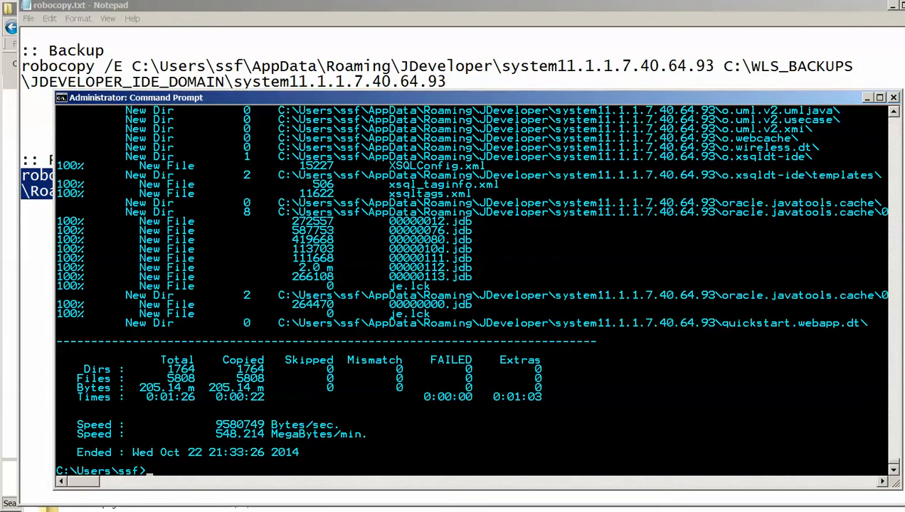
key("Return")
key("Return")
key("Return")
key("Return")
key("Return")
key("Return")
key("Return")
key("Return")
key("Return")
key("Return")
key("Return")
key("Return")
key("Return")
key("Return")
key("Return")
key("Return")
key("Return")
key("Return")
key("Return")
key("Return")
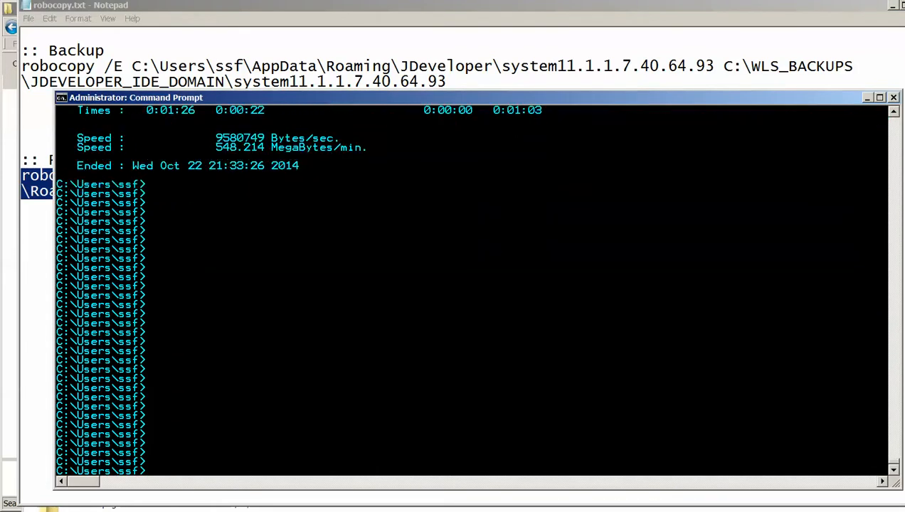
key("ctrl+v")
key("Return")
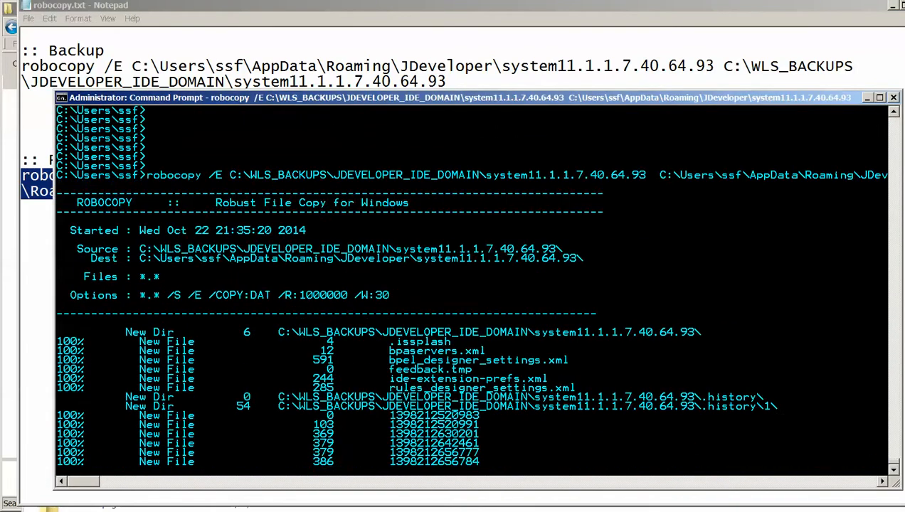
Open the restored system11.1.1.7.40.64.93 folder in Windows Explorer and check its contents against the robocopy output
key("alt+Tab")
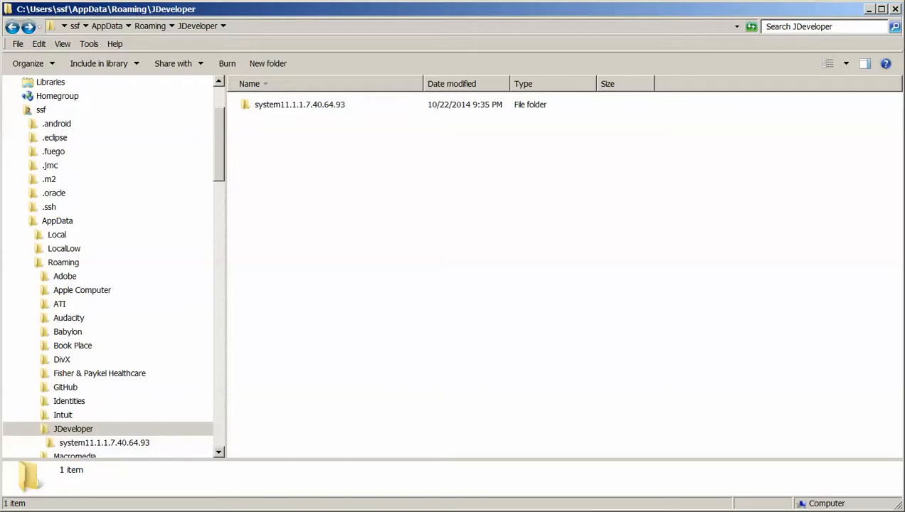
double_click(299, 104)
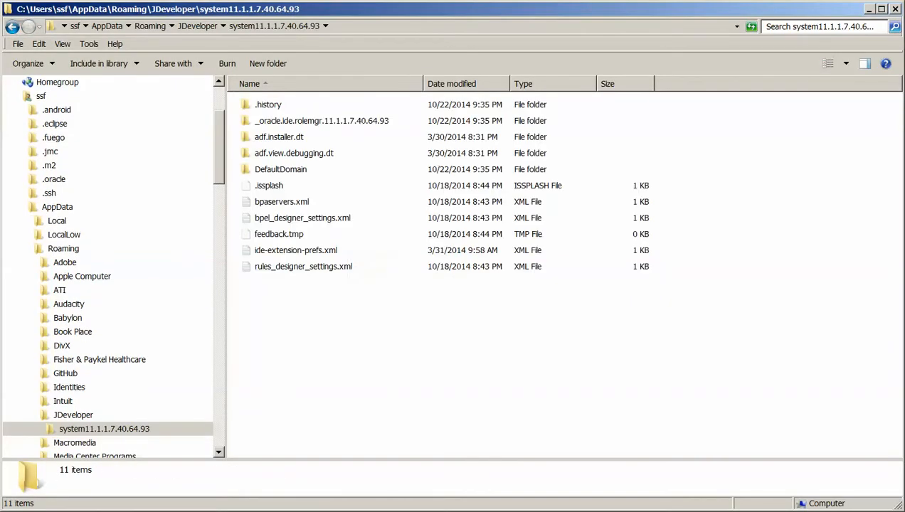
key("alt+Tab")
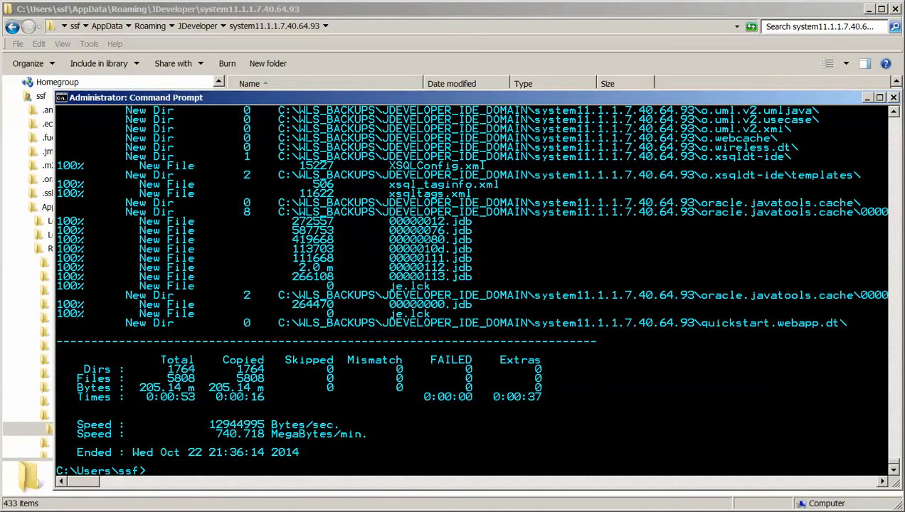
key("alt+Tab")
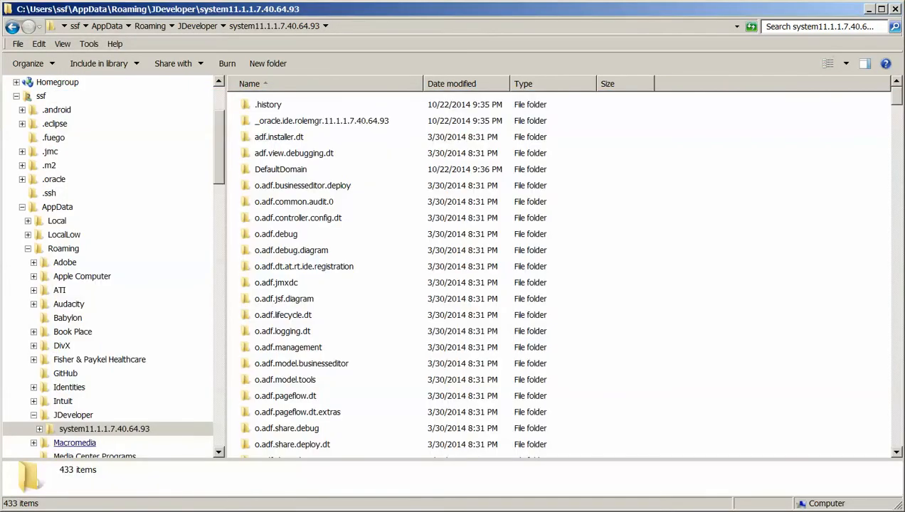
Compare the sizes of the restored and the backup system11.1.1.7.40.64.93 folders in their properties
right_click(126, 428)
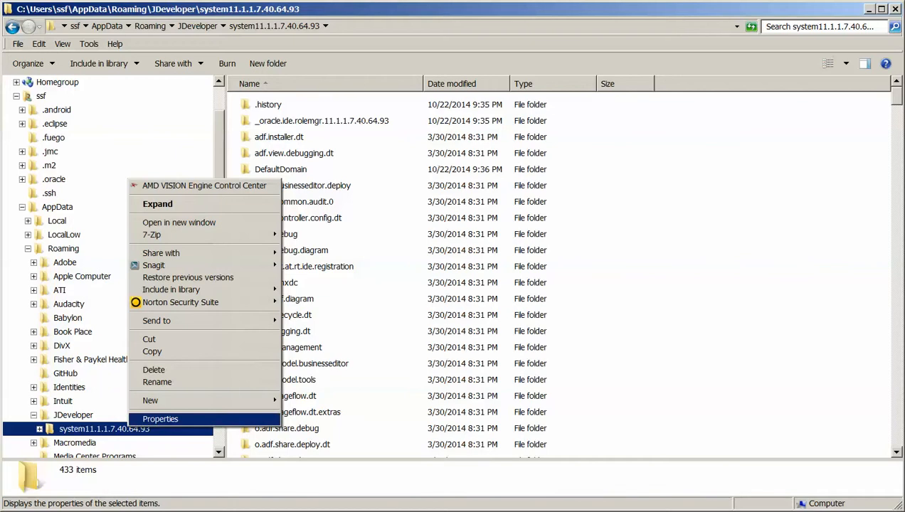
left_click(160, 419)
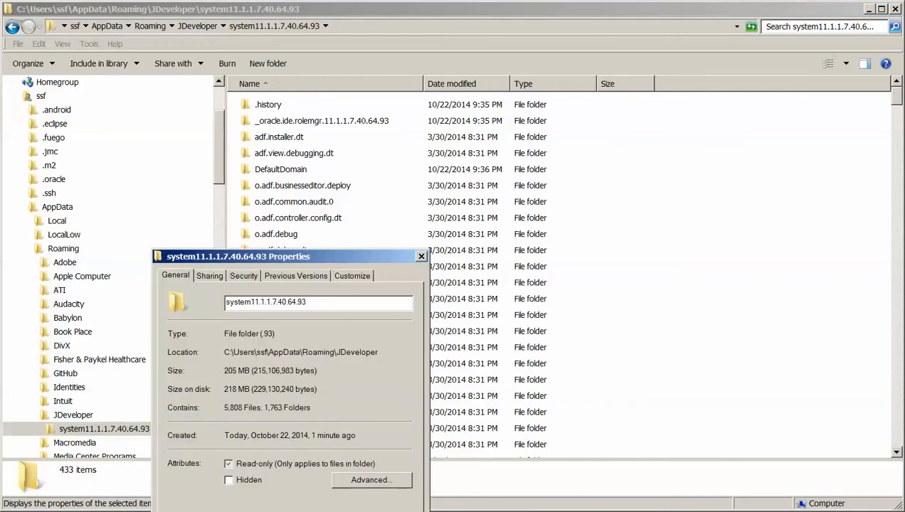
key("Escape")
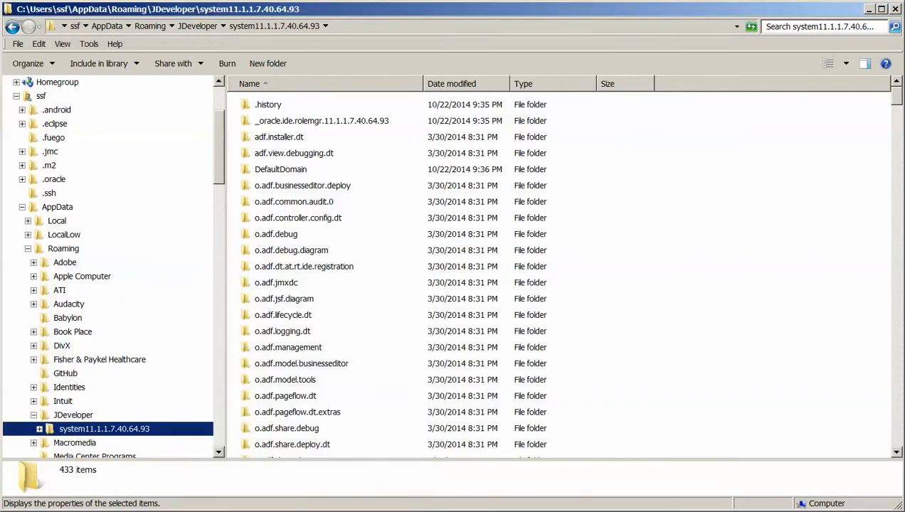
key("alt+Tab")
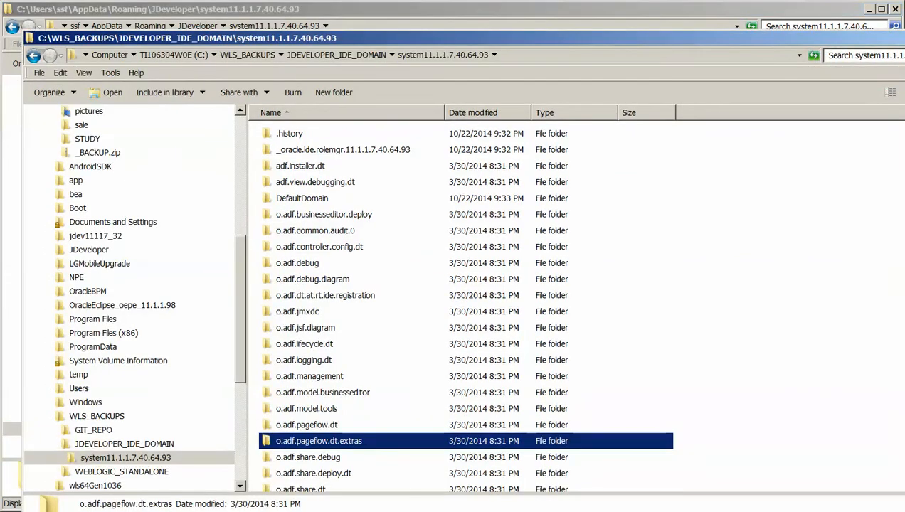
right_click(144, 457)
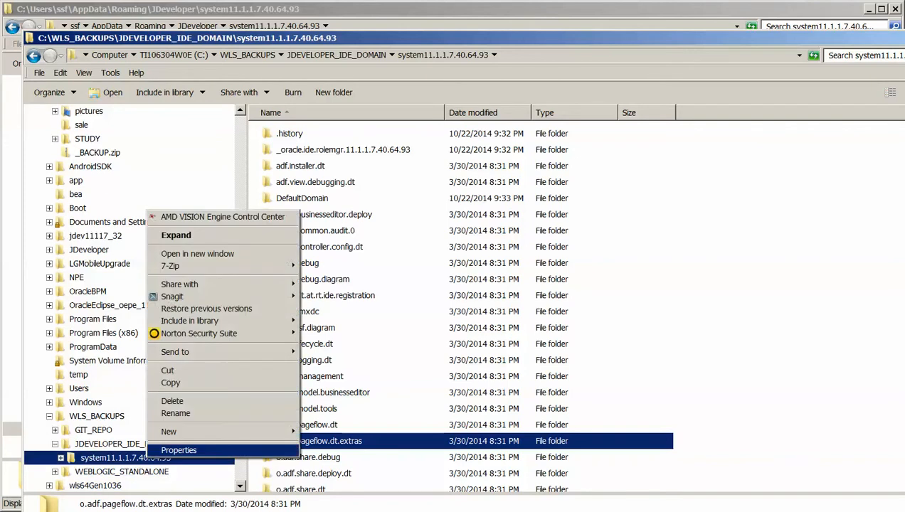
left_click(171, 448)
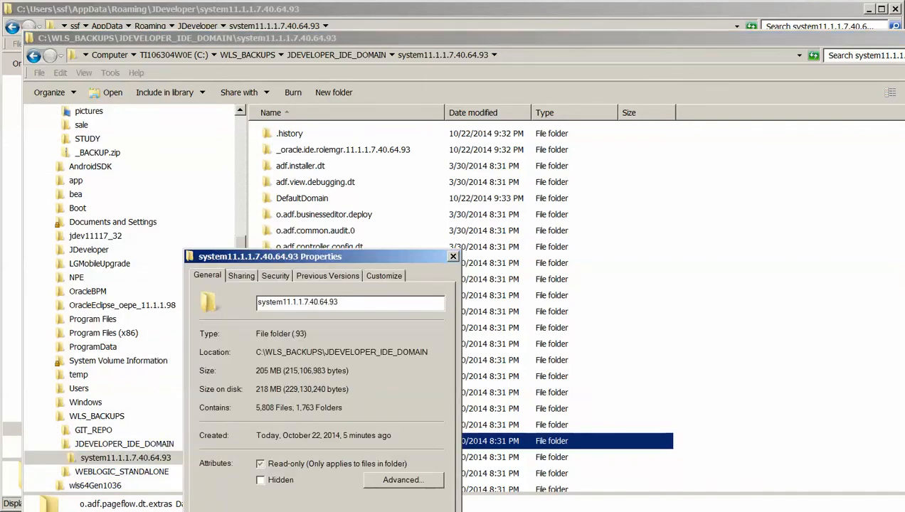
Switch to JDeveloper, open its preferences and review the Code Style and Display settings of the Code Editor
key("Escape")
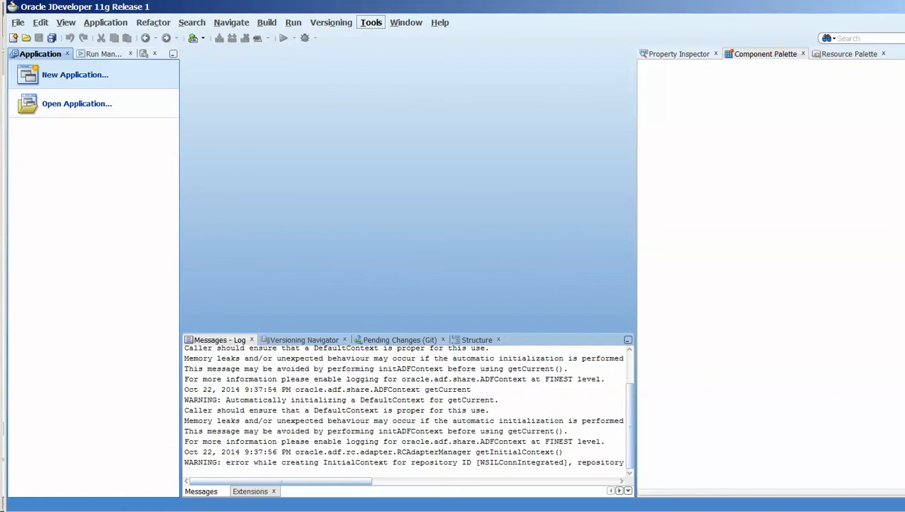
left_click(370, 22)
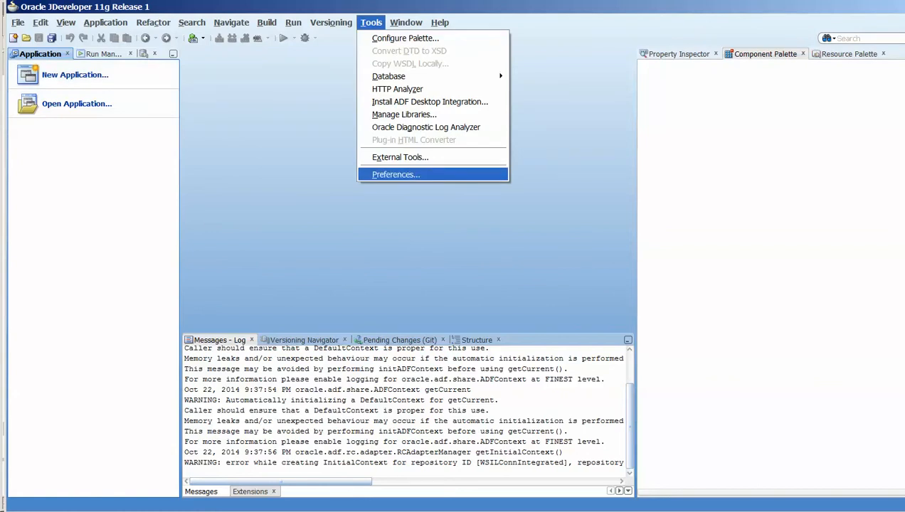
key("Return")
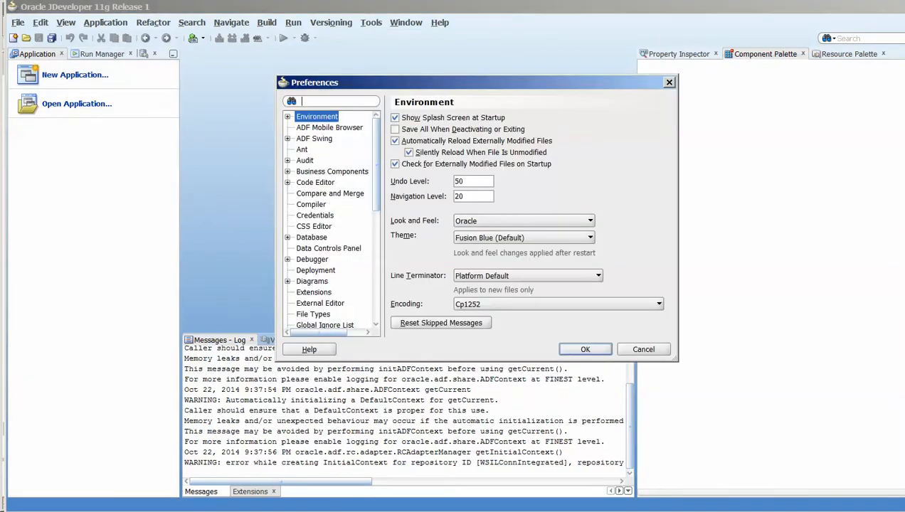
left_click(287, 183)
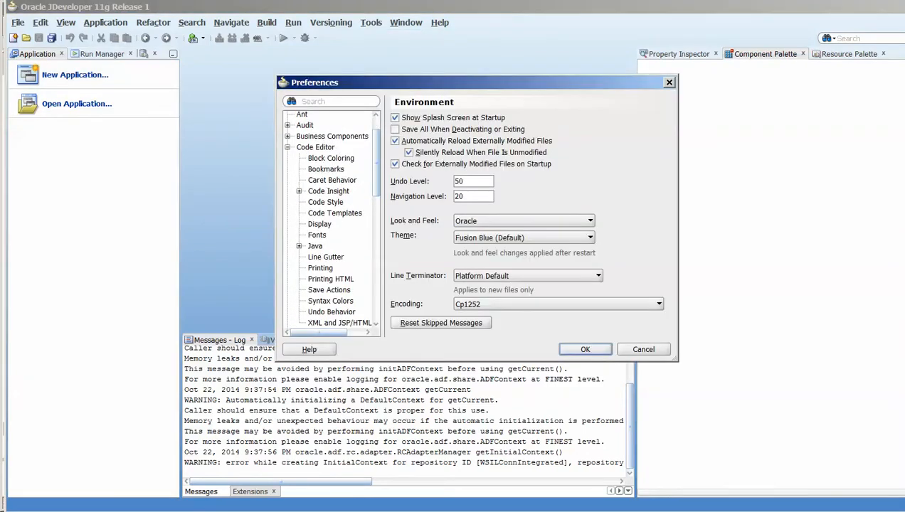
left_click(325, 202)
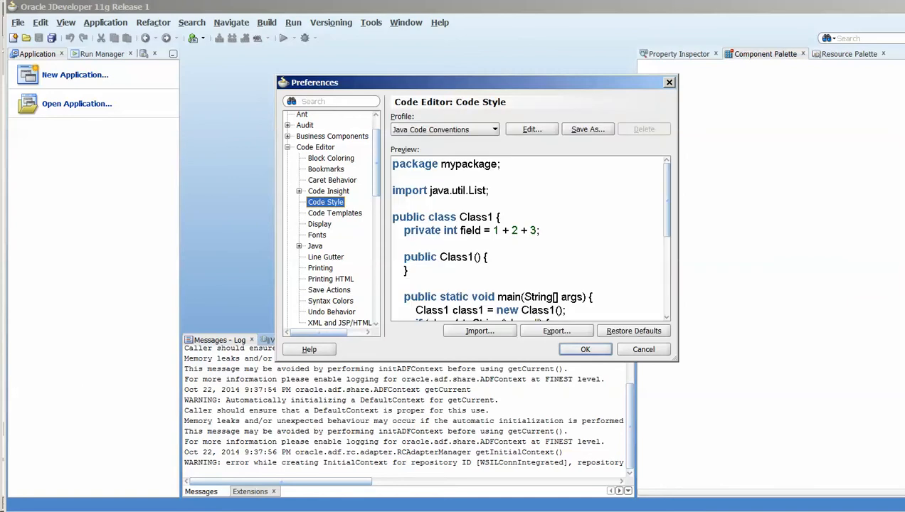
left_click(319, 224)
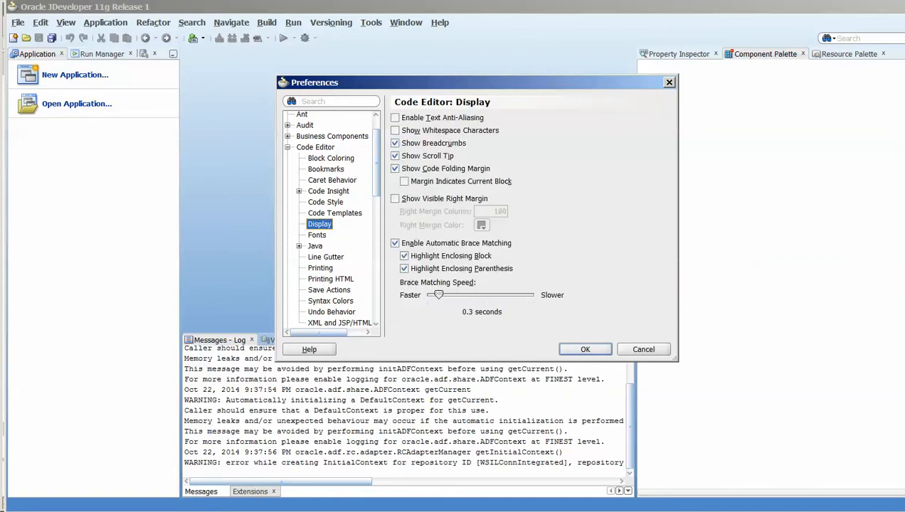
Review the Base Classes, Class Naming, Entities and General preferences under Business Components
left_click(287, 136)
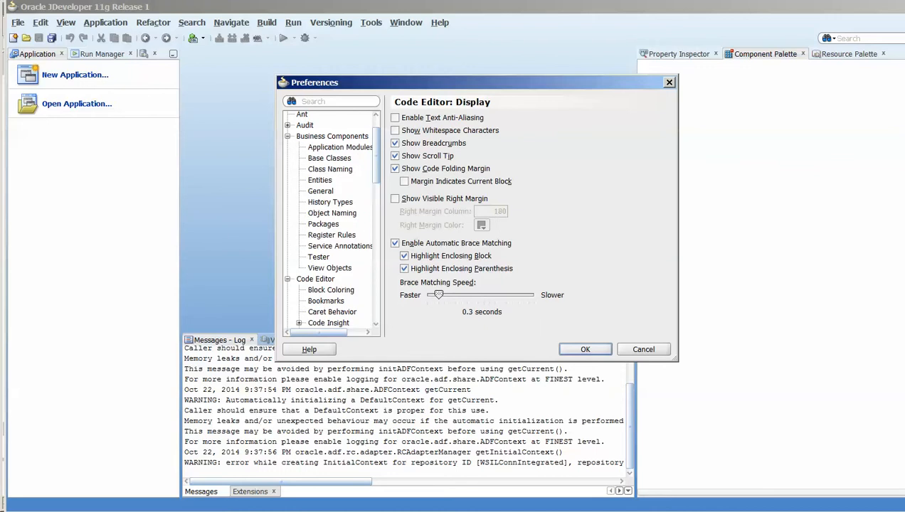
left_click(329, 158)
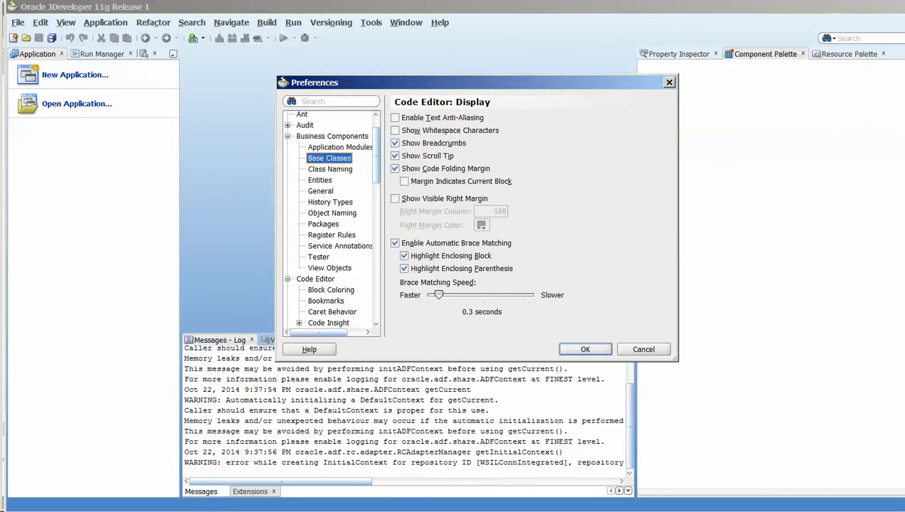
left_click(330, 170)
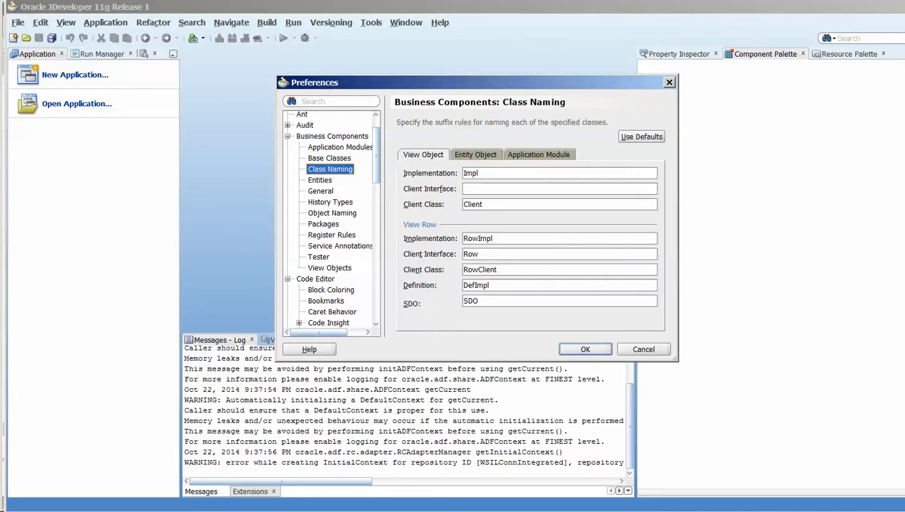
left_click(321, 180)
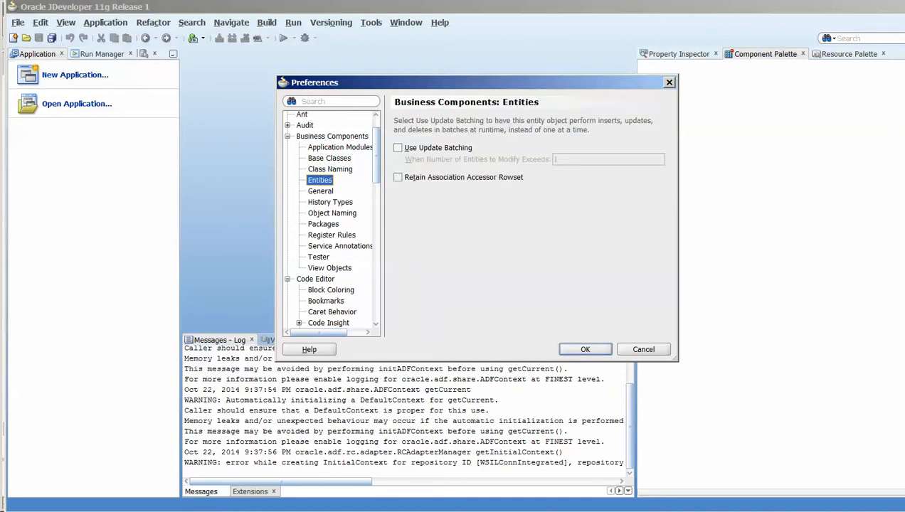
left_click(320, 191)
In the Business Components Packages preferences, set the default subpackage names to EO for Entity and Assoc for Association
left_click(323, 224)
left_click(533, 179)
type("E")
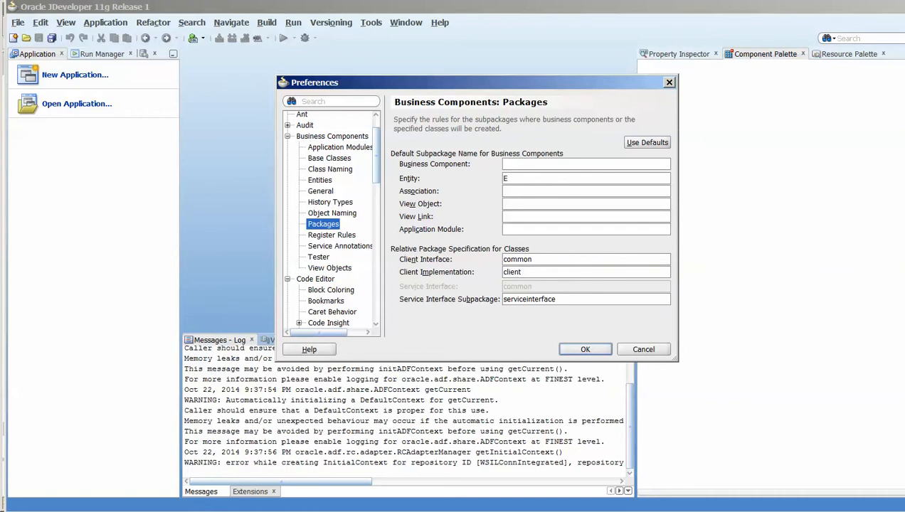
type("O")
left_click(533, 191)
type("Assoc")
Set the default subpackage names to VO for View Object and VL for View Link, and apply the preferences
left_click(534, 204)
type("VO")
key("Tab")
type("VL")
key("Tab")
double_click(508, 217)
key("Return")
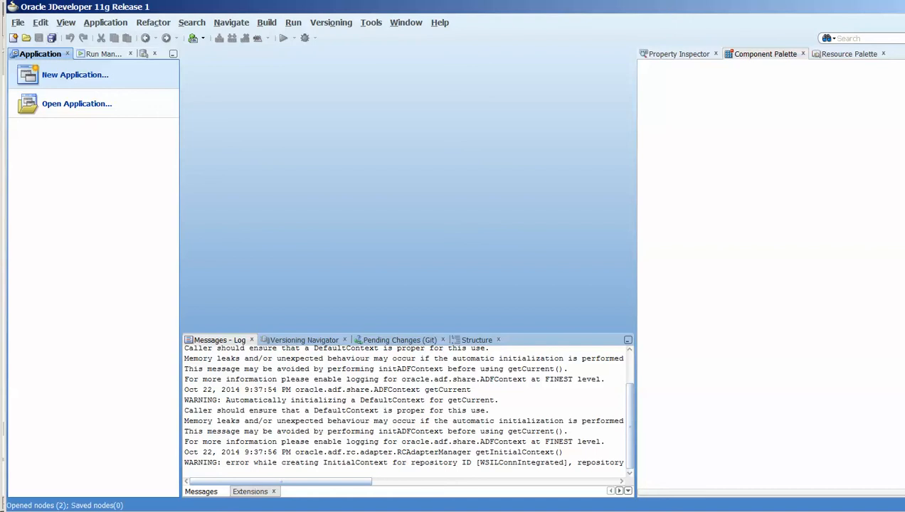
Select the Backup robocopy command in robocopy.txt and rerun it in the Command Prompt, below a stretch of blank prompt lines
key("alt+Tab")
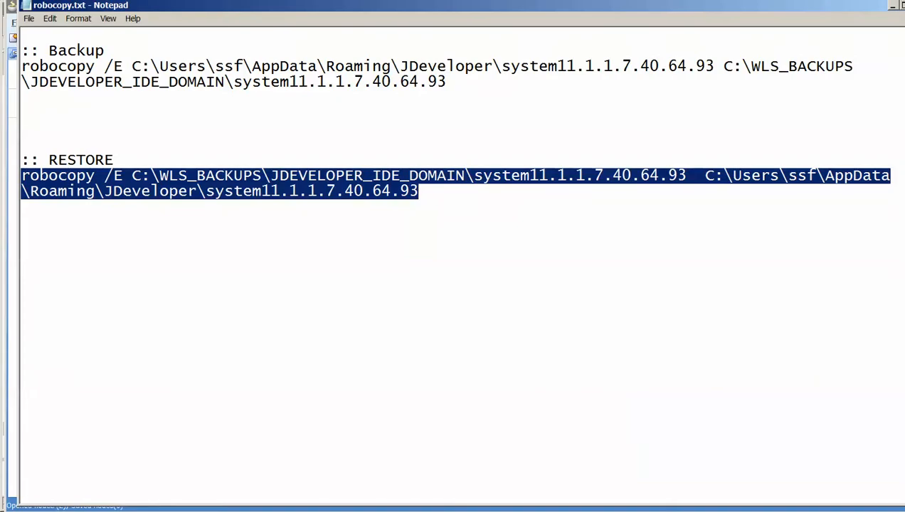
left_click_drag(446, 82, 22, 66)
key("alt+Tab")
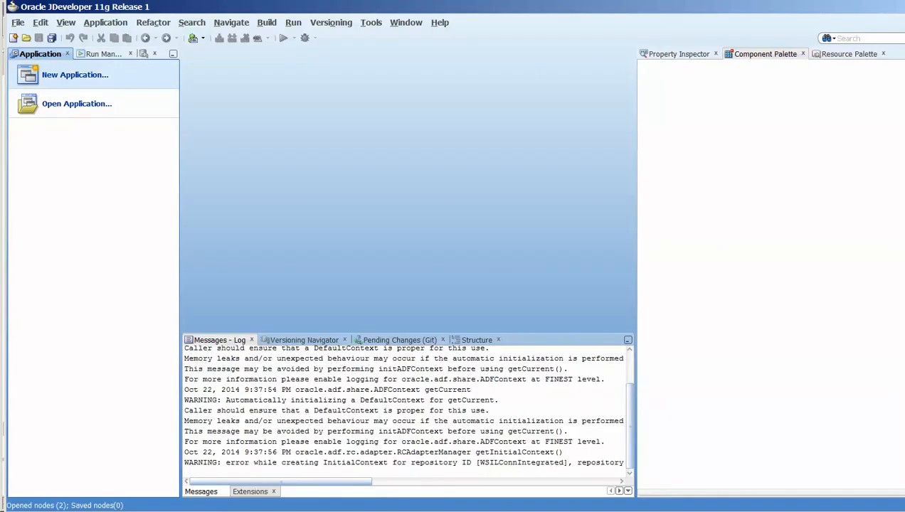
key("alt+Tab")
key("alt+Tab")
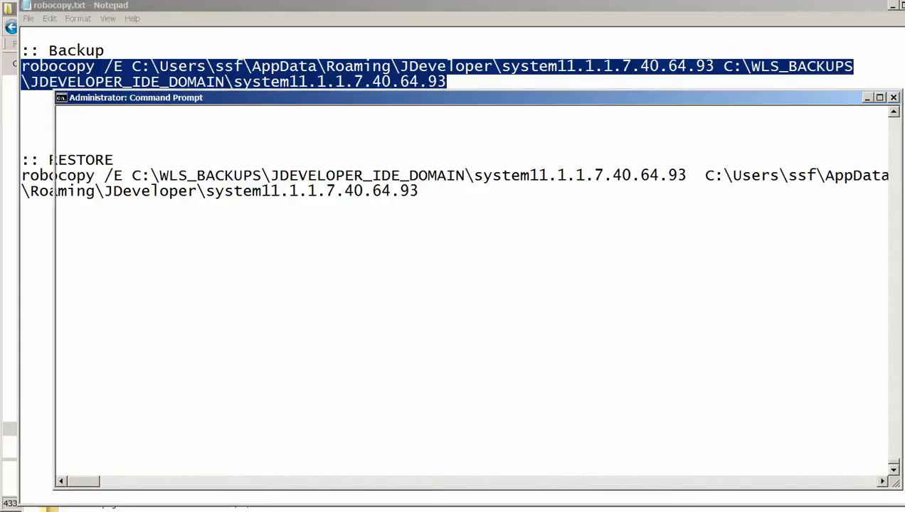
key("Return")
key("Return")
key("Return")
key("Return")
key("Return")
key("Return")
key("Return")
key("Return")
key("Return")
key("Return")
key("Return")
key("Return")
key("Return")
key("Return")
key("Return")
key("Return")
key("Return")
key("Return")
key("Return")
key("Return")
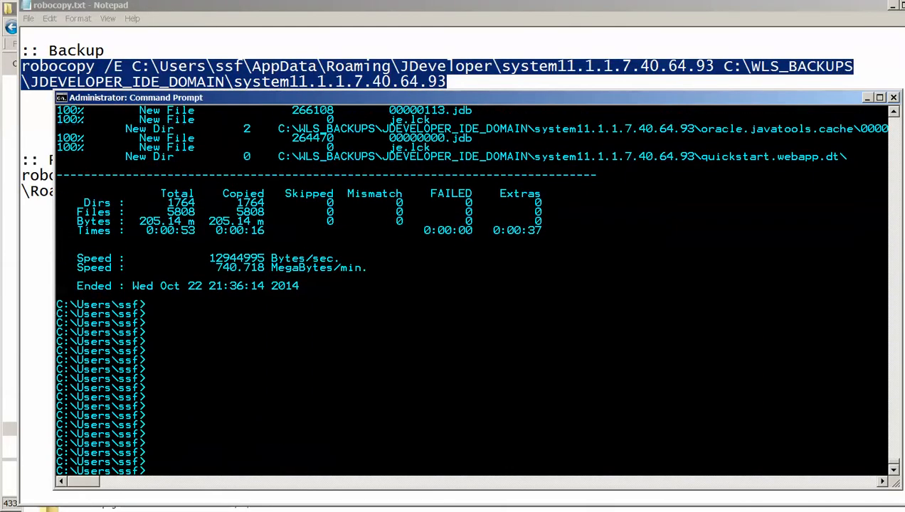
key("Up")
key("Return")
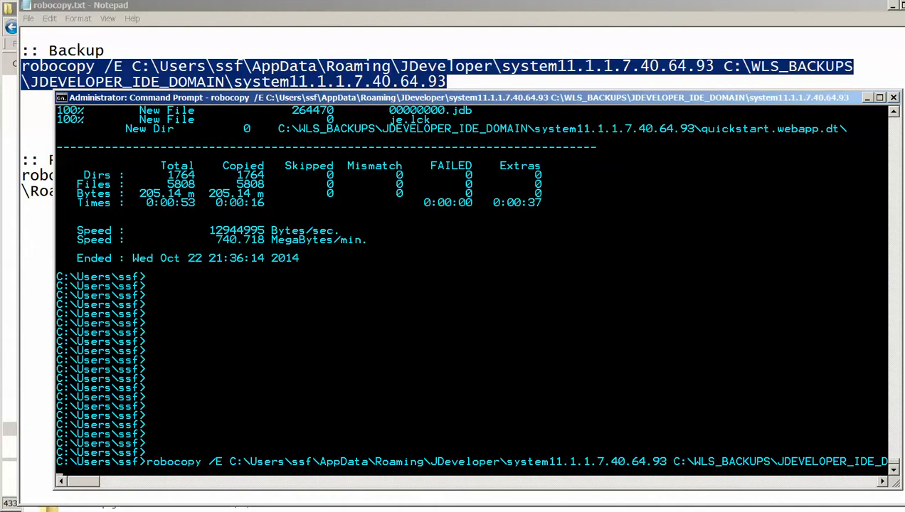
Pause the robocopy output at several points to examine the entries marked Newer and their folder paths, resuming the copy each time
left_click(342, 433)
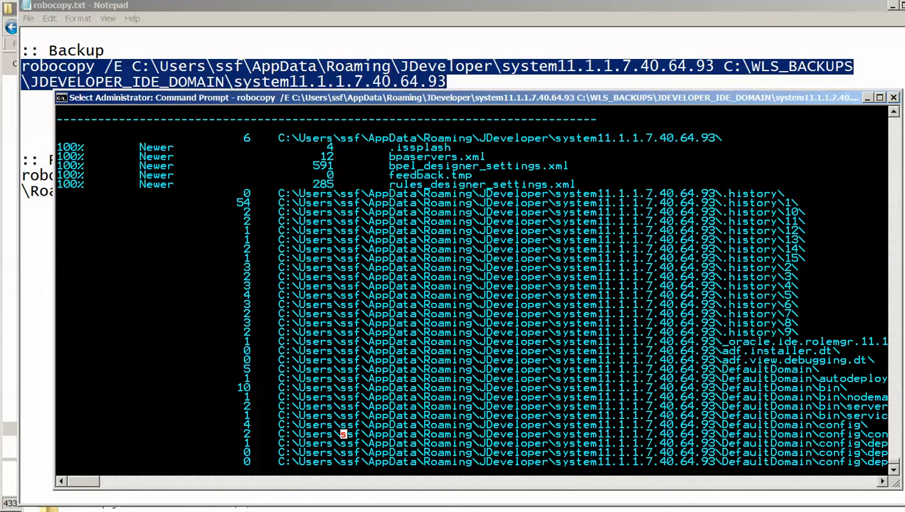
key("Escape")
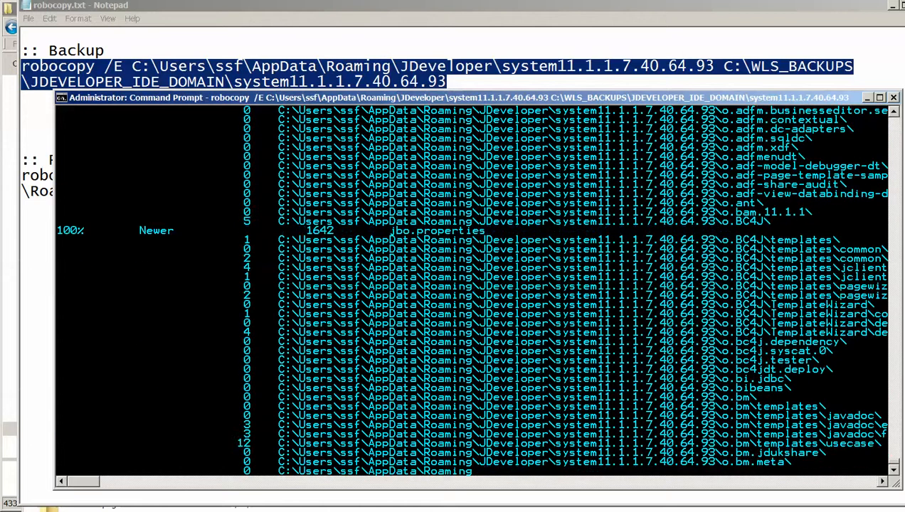
left_click(717, 424)
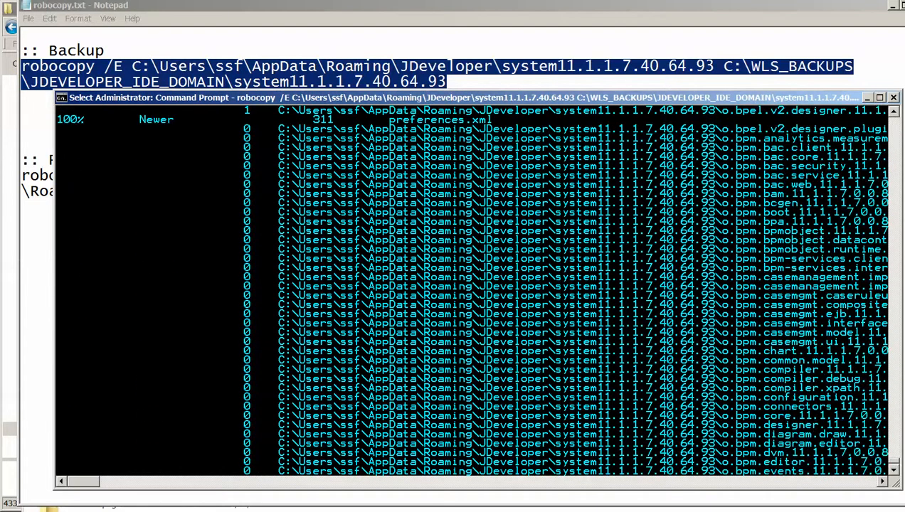
scroll(477, 292, "up", 4)
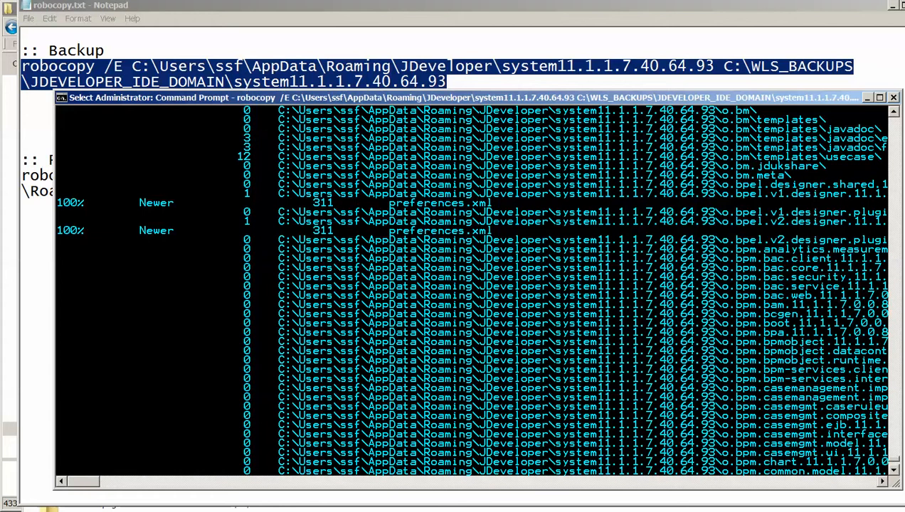
scroll(477, 291, "down", 6)
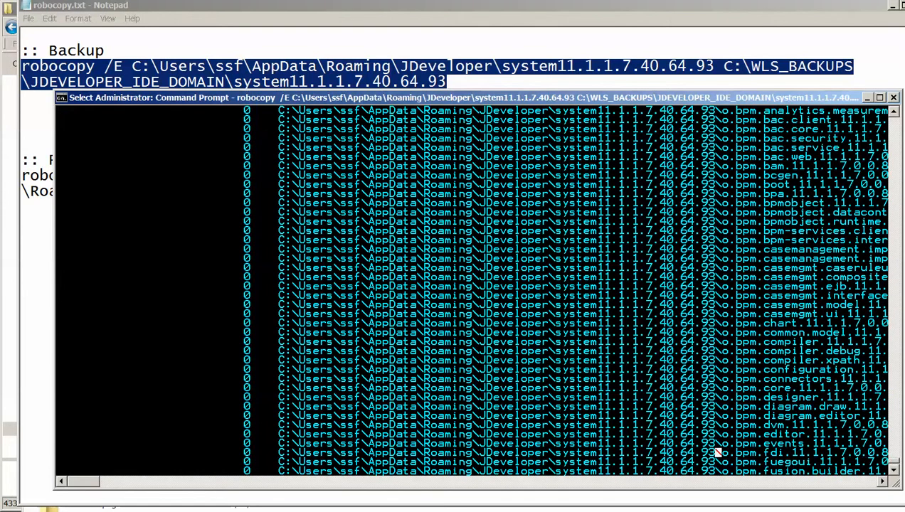
key("Escape")
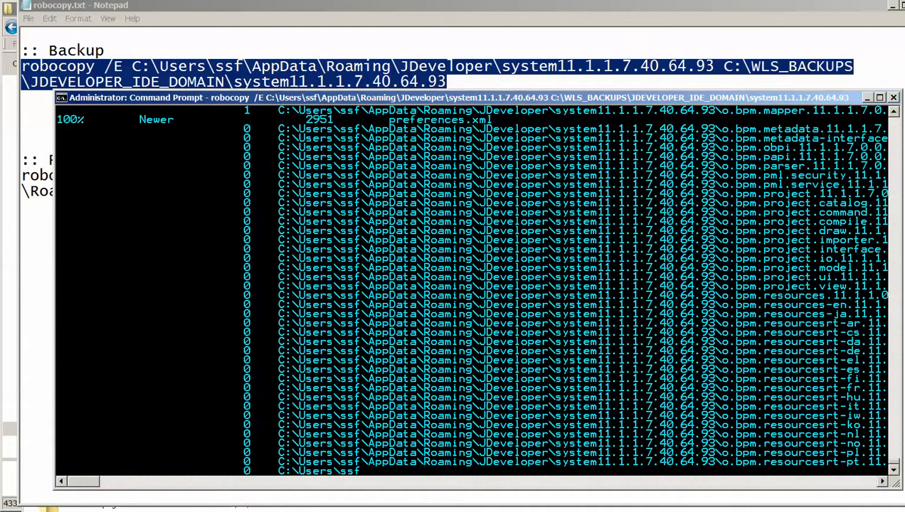
left_click(722, 423)
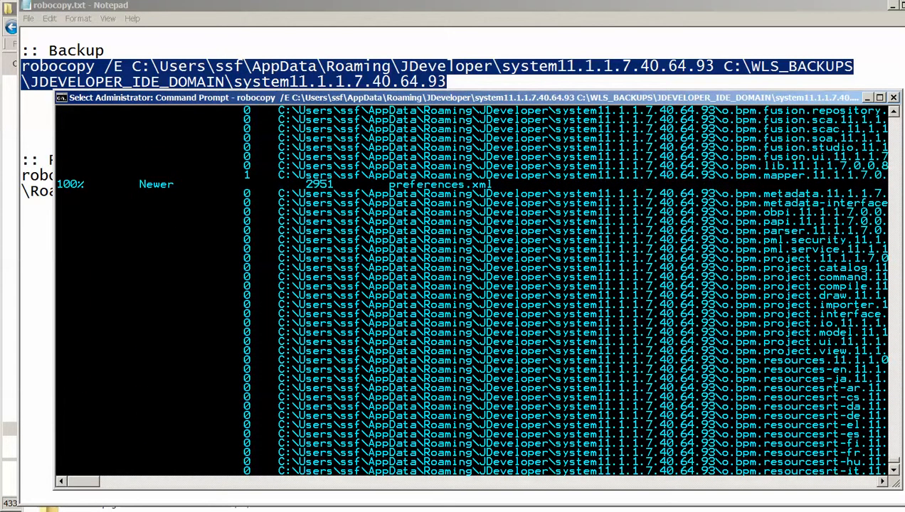
scroll(477, 291, "up", 2)
scroll(476, 291, "down", 3)
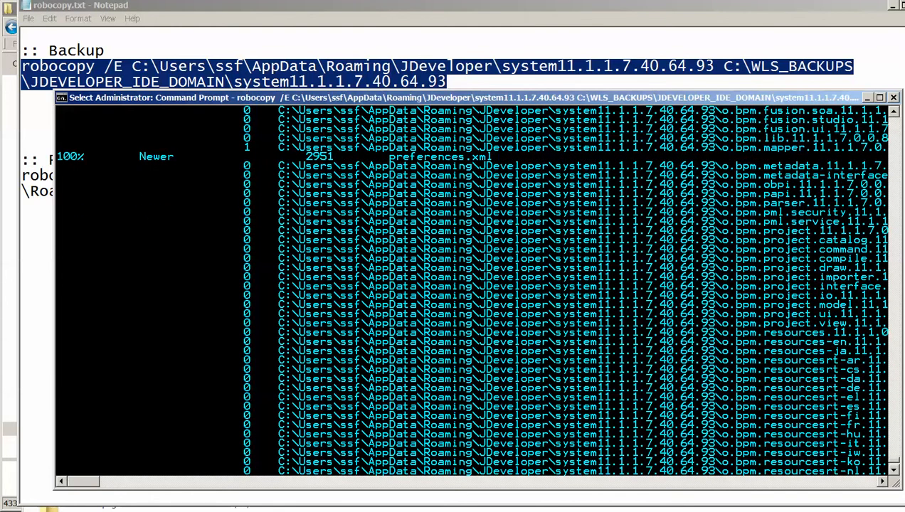
mouse_move(84, 482)
left_mouse_down()
mouse_move(96, 482)
mouse_move(87, 482)
left_mouse_up()
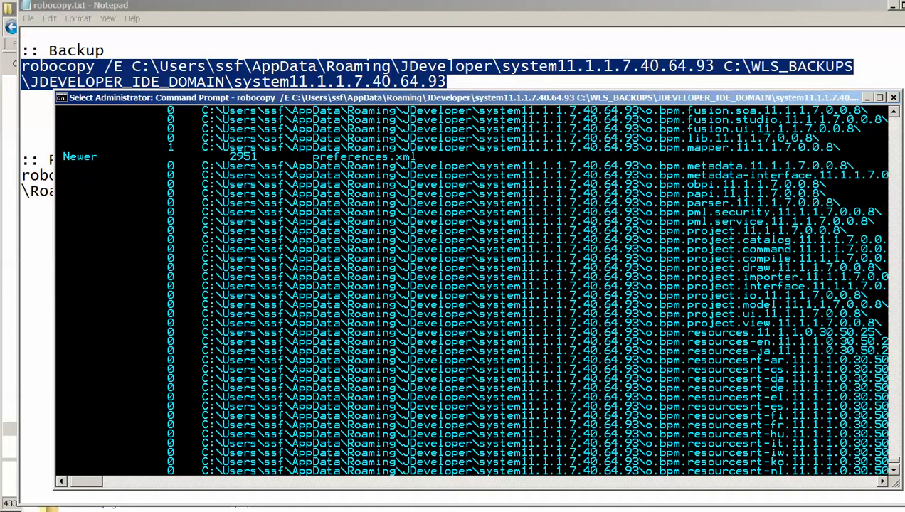
key("Escape")
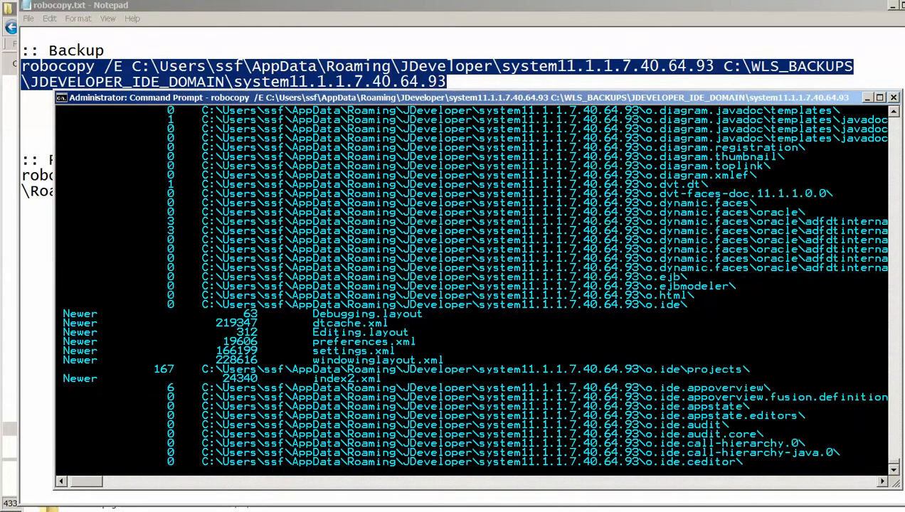